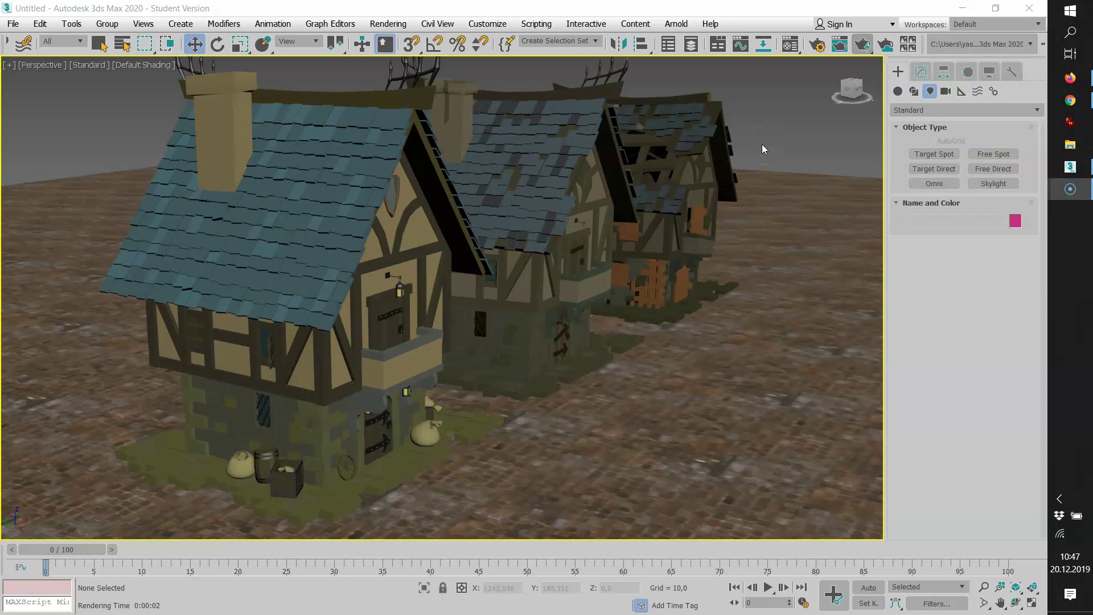
- Make a quick test render of the perspective view, then switch the viewport to Stylized Graphite
click(861, 44)
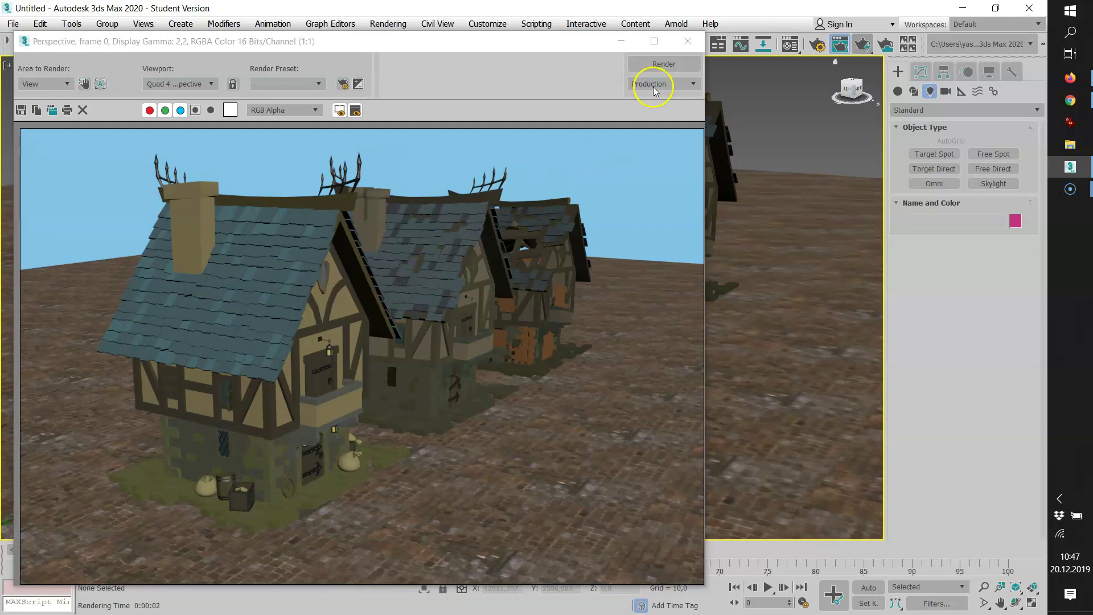
click(688, 41)
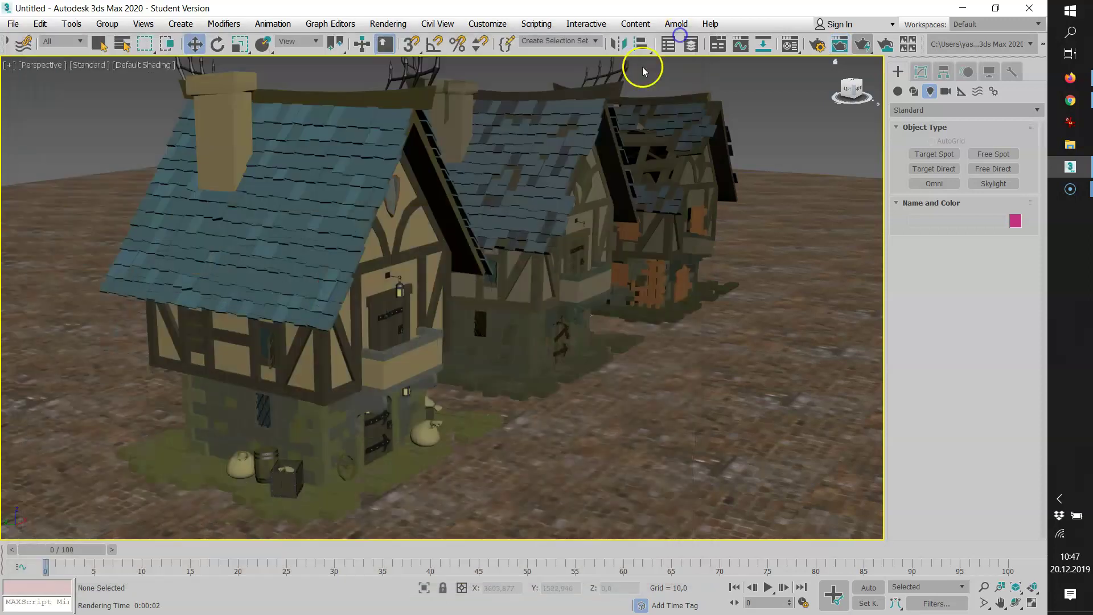
click(129, 66)
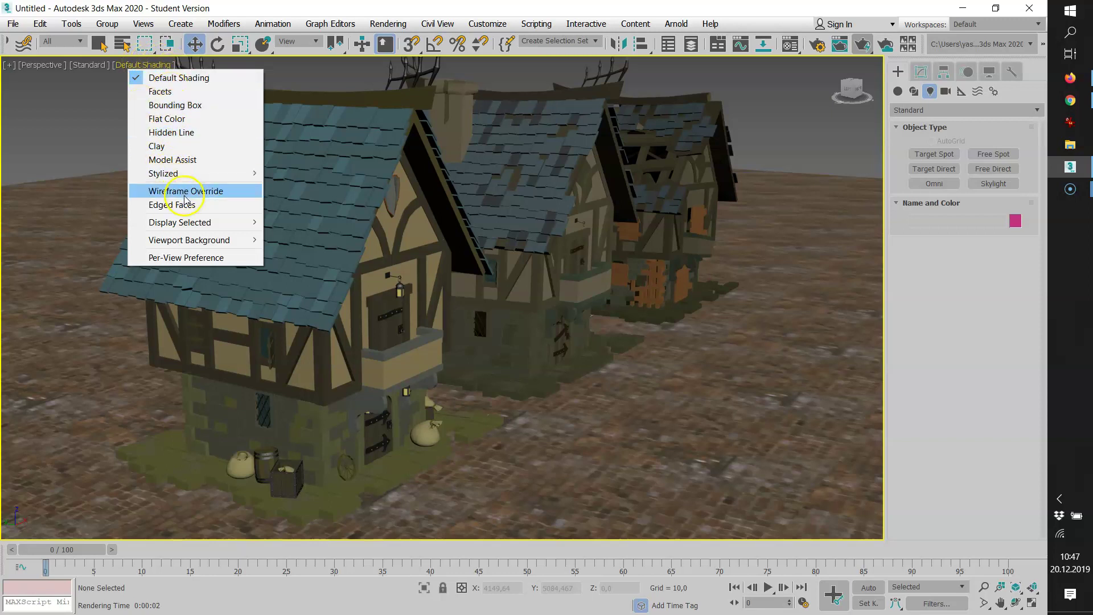
mouse_move(194, 173)
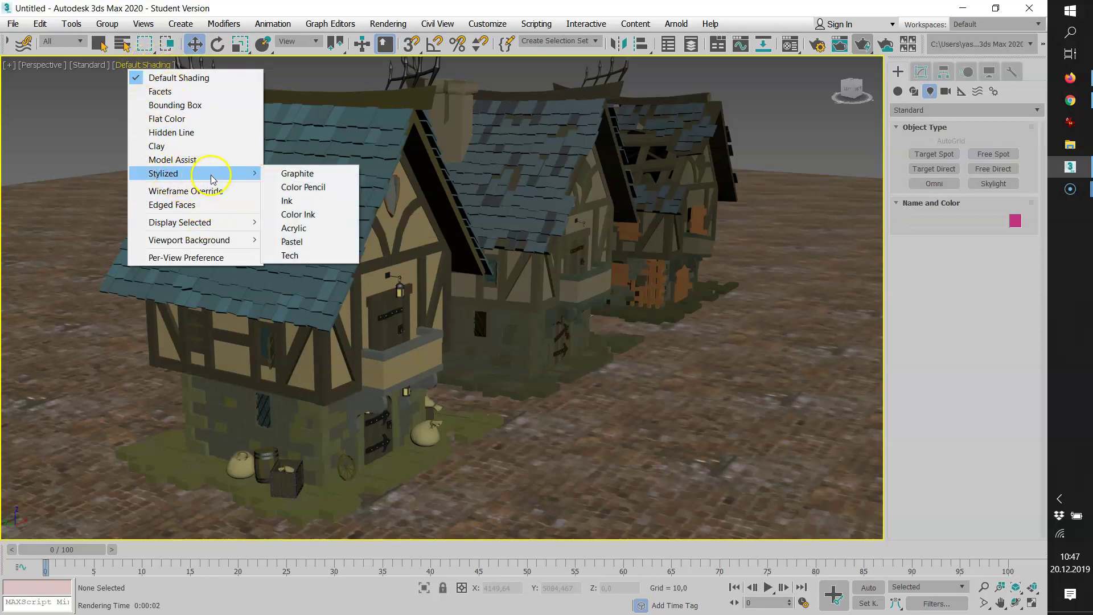
click(297, 173)
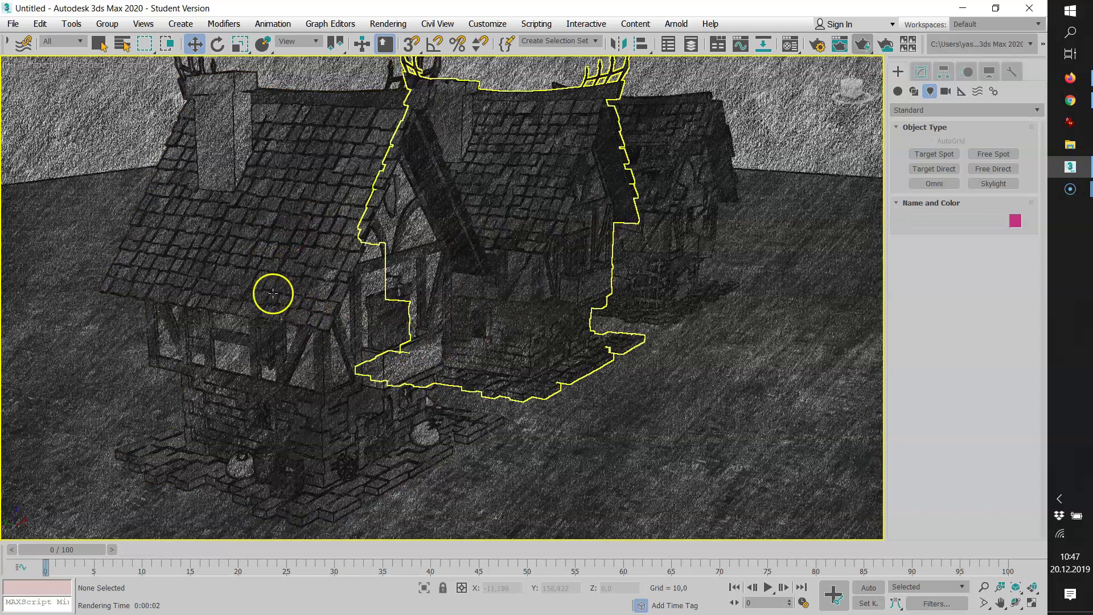
- Change the viewport shading to the Stylized Color Pencil look
click(117, 67)
mouse_move(183, 173)
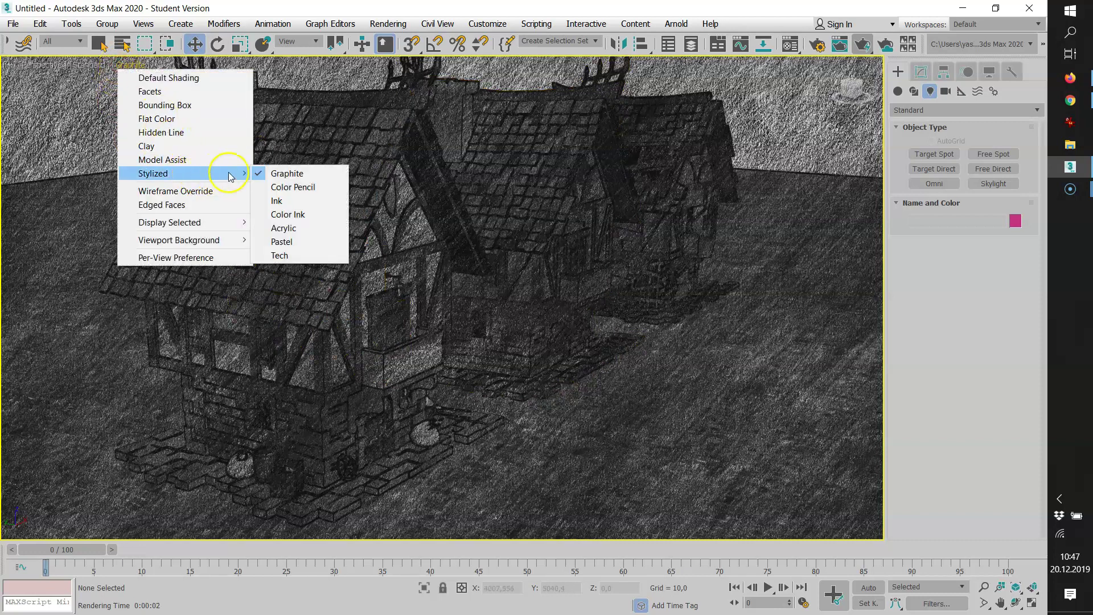
click(313, 188)
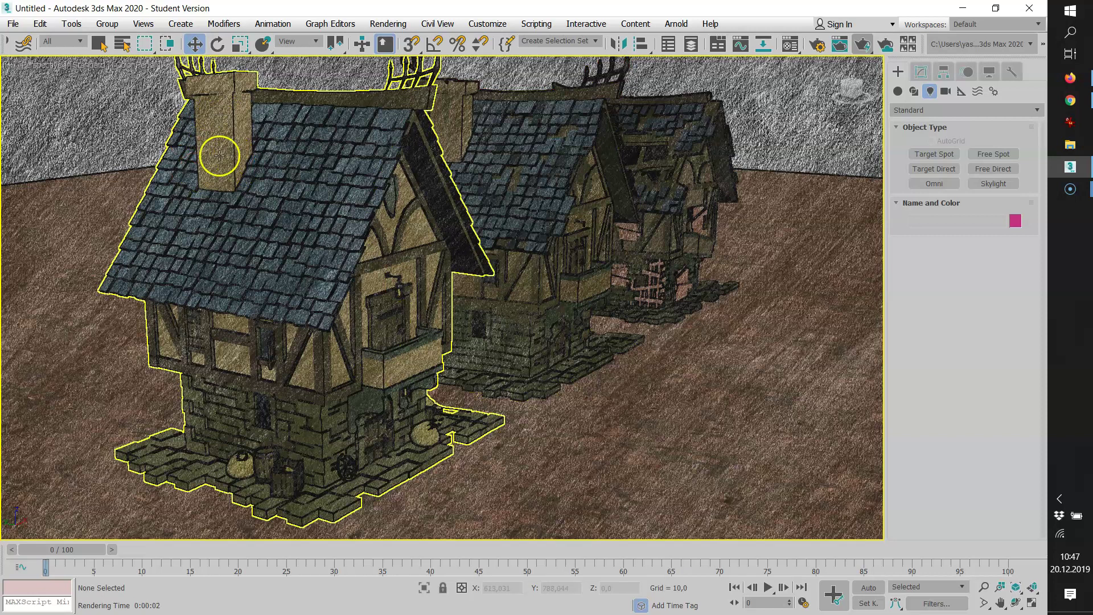
click(141, 68)
mouse_move(175, 173)
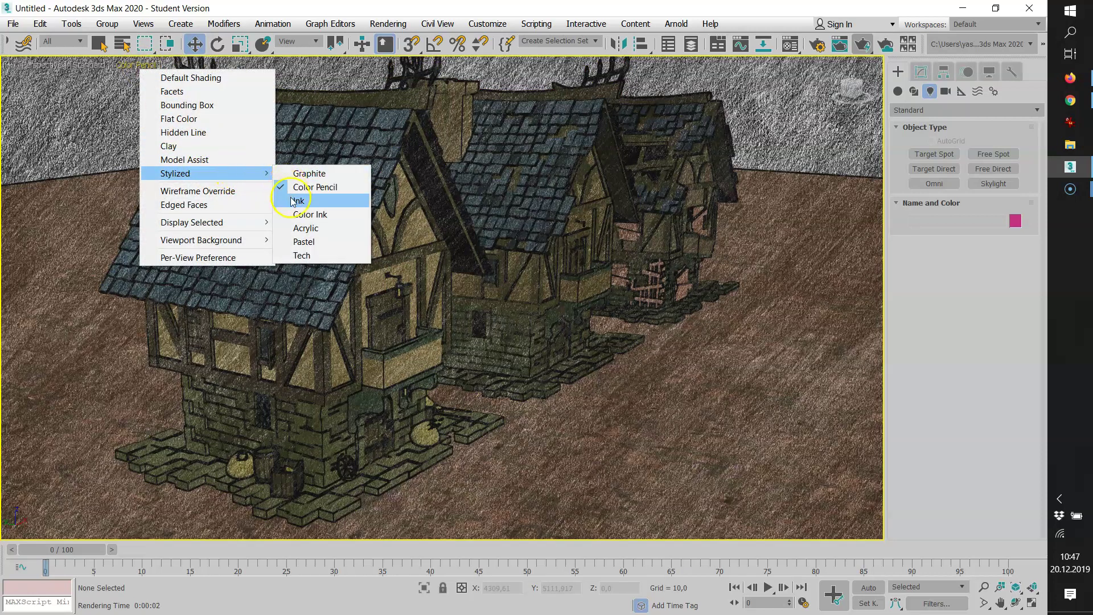
- Cycle the viewport through Stylized Ink and Color Ink, ending on Stylized Acrylic
click(295, 205)
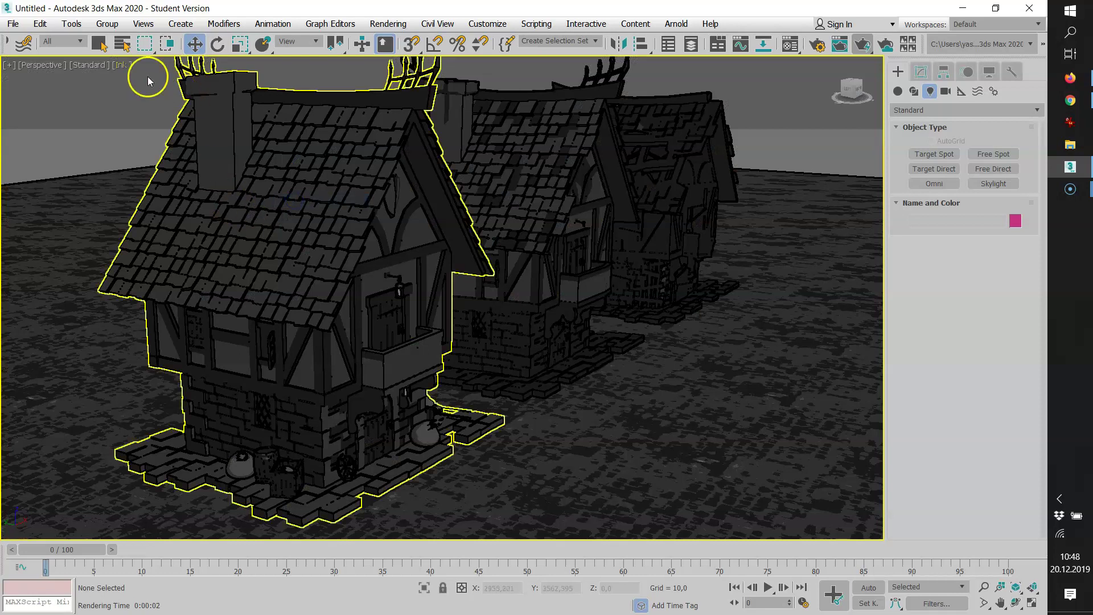
click(122, 65)
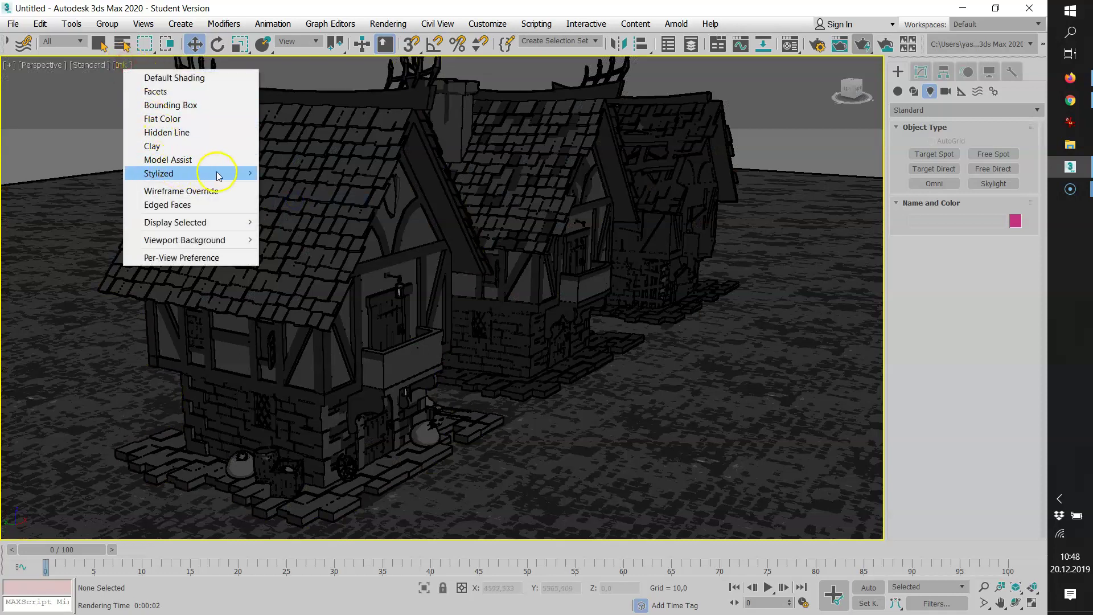
mouse_move(159, 173)
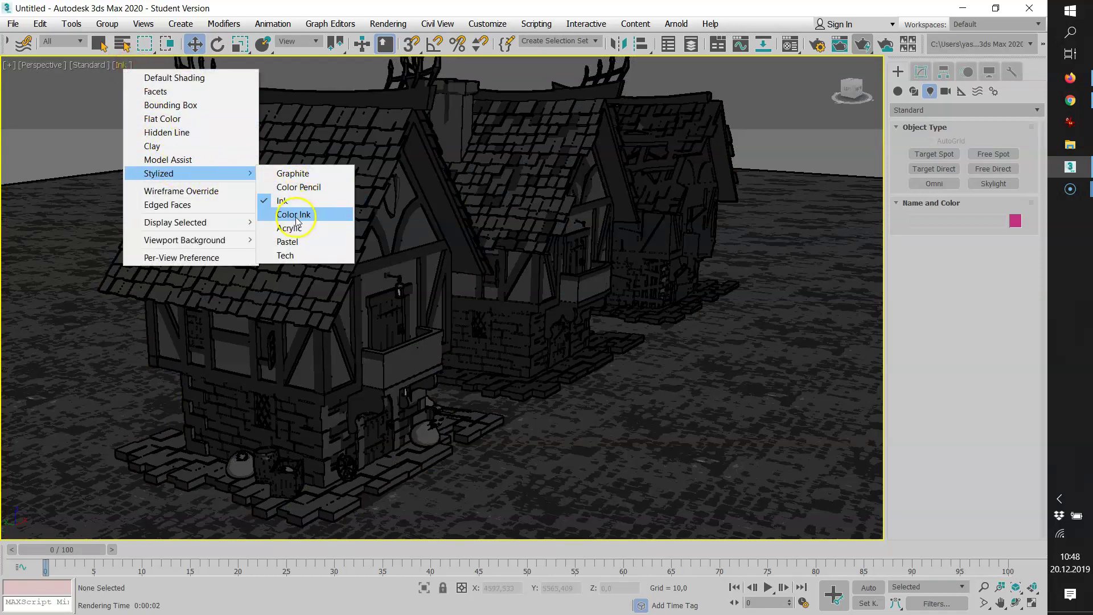
click(295, 216)
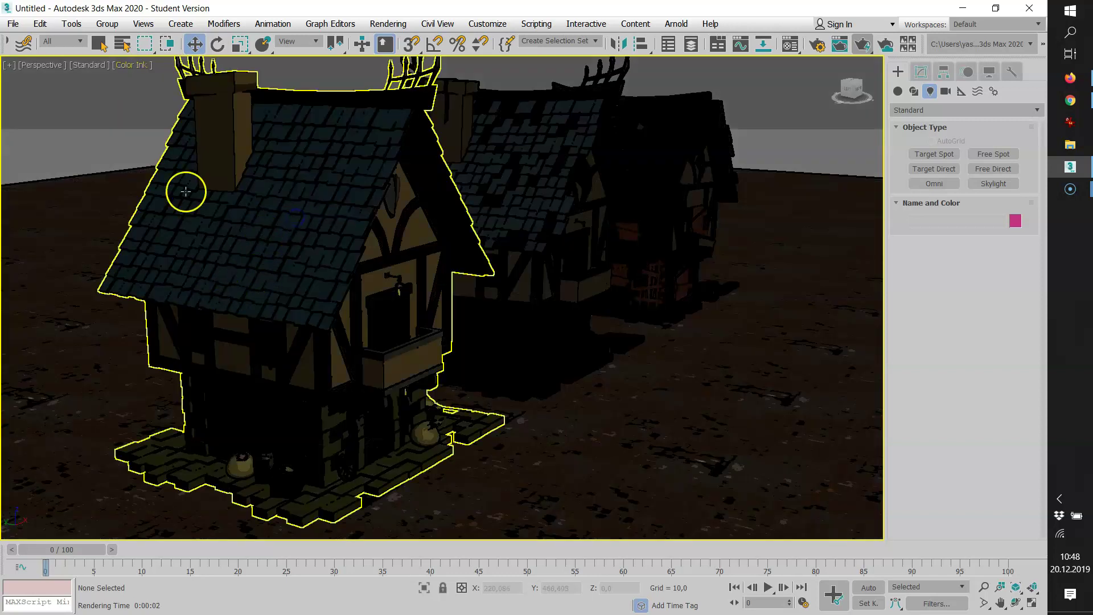
click(125, 65)
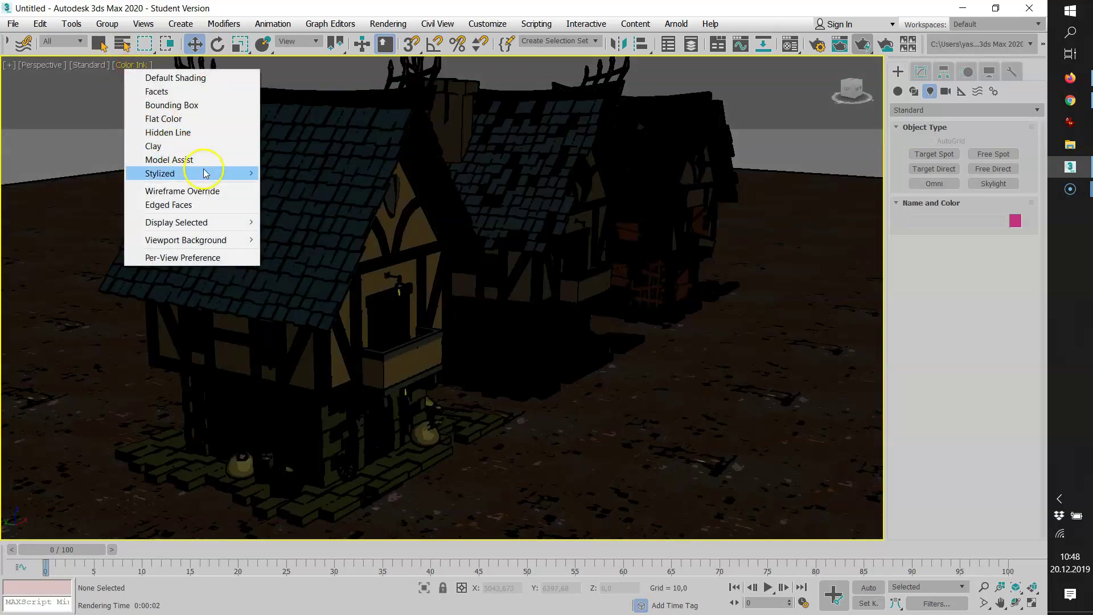
mouse_move(160, 173)
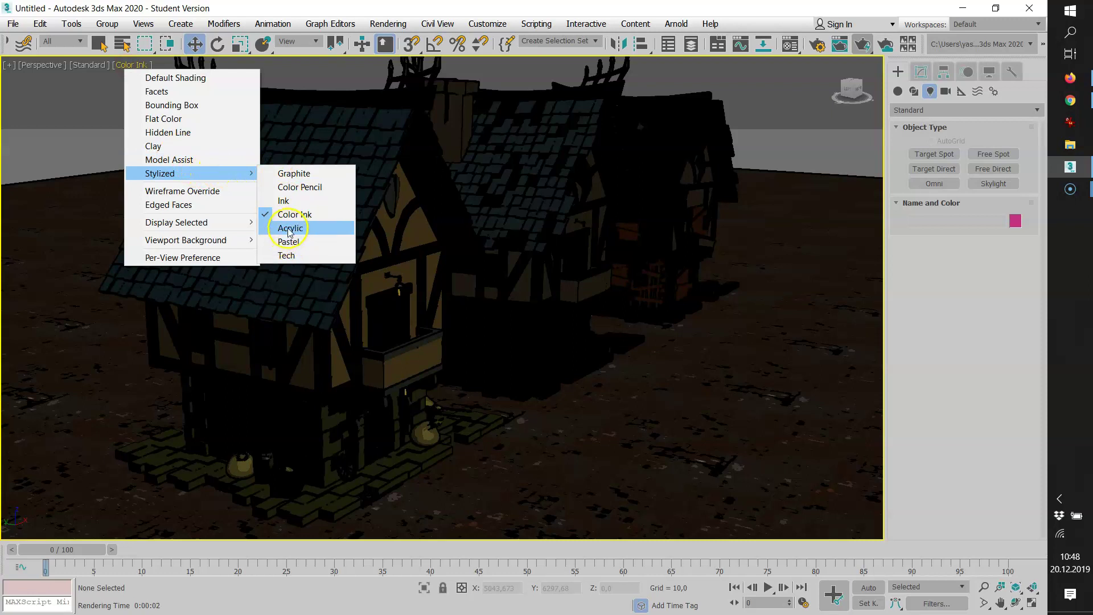
click(290, 228)
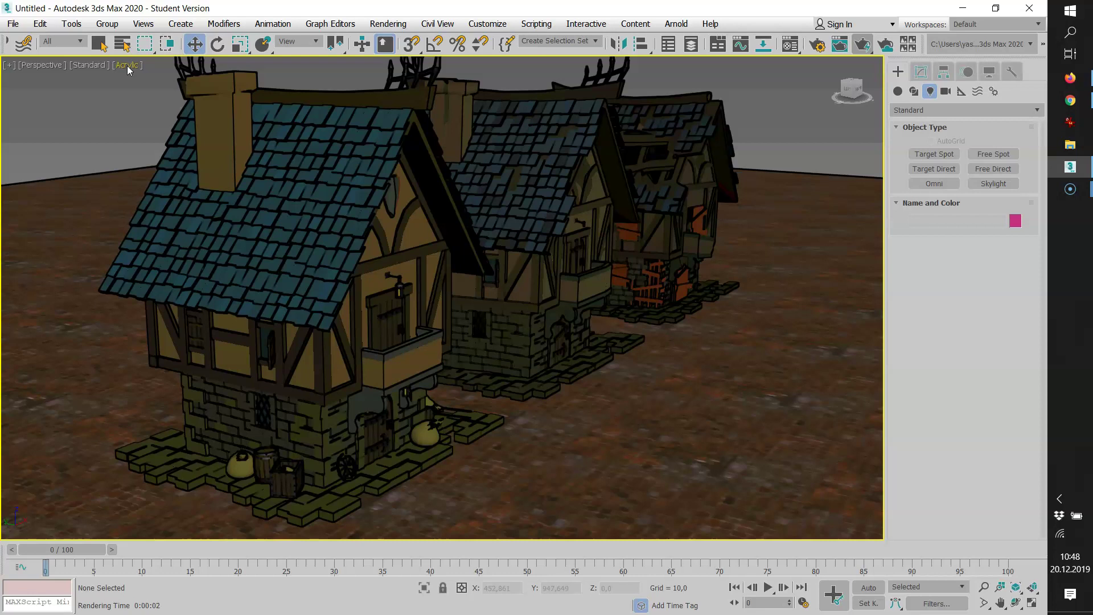
- Preview the houses in Stylized Tech, then restore Default Shading in the viewport
click(128, 66)
mouse_move(162, 173)
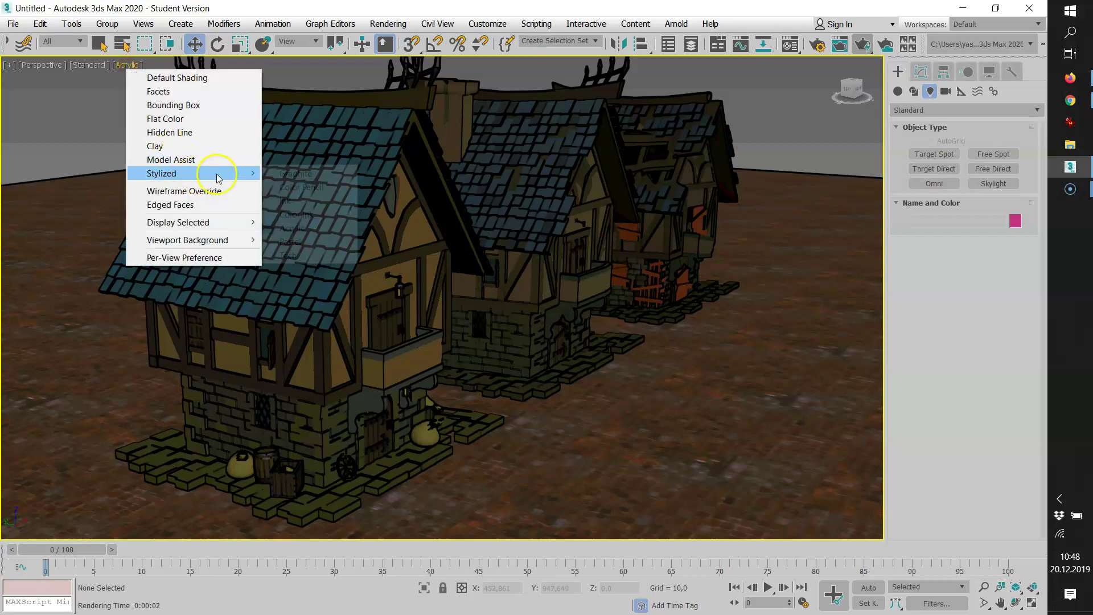
click(283, 255)
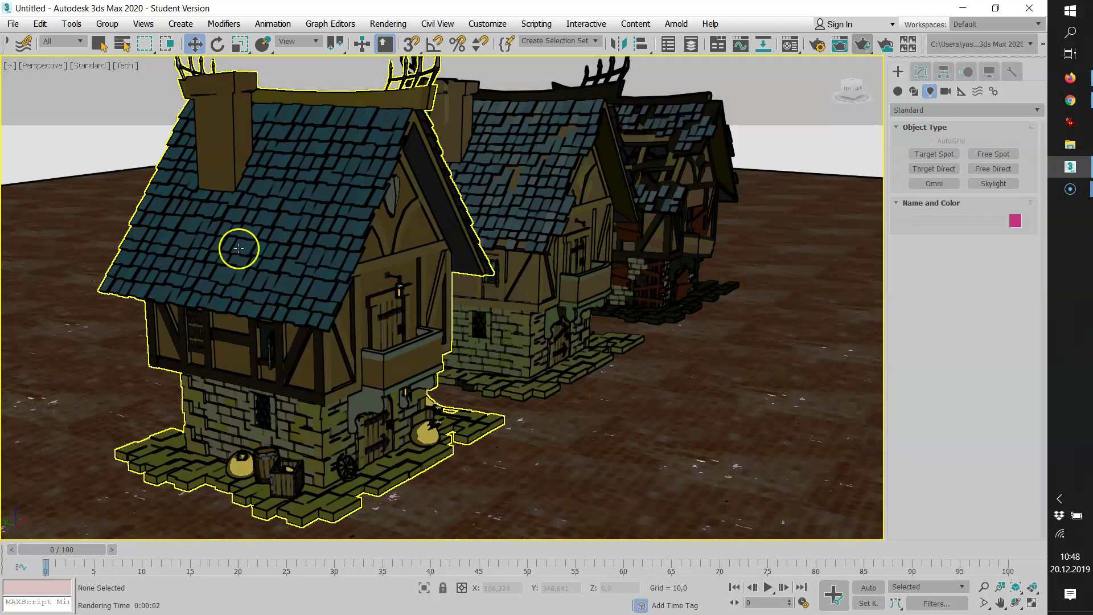
click(125, 66)
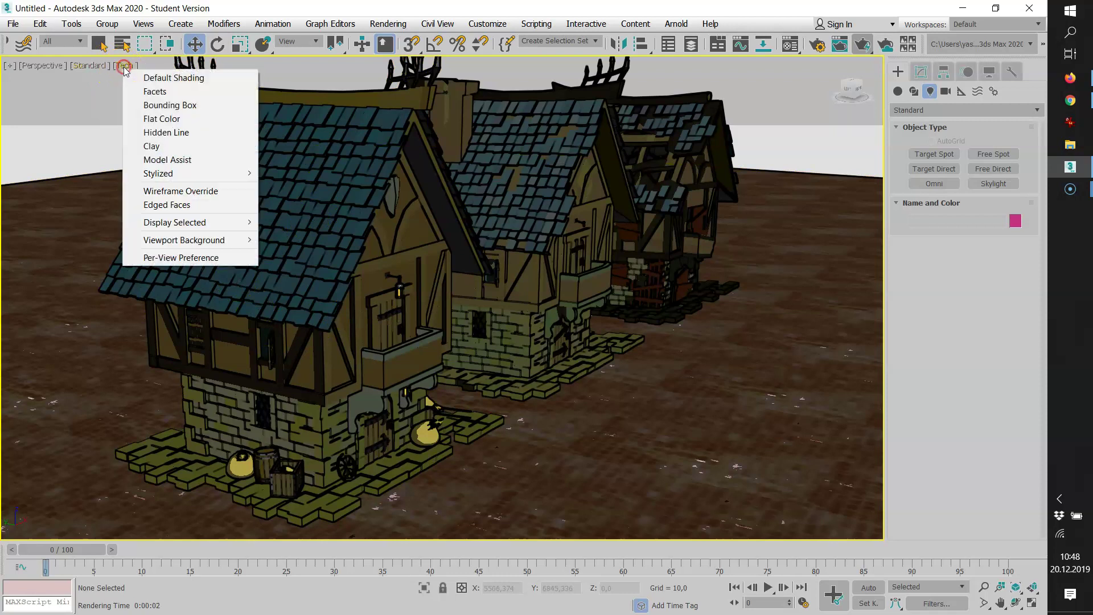
click(157, 76)
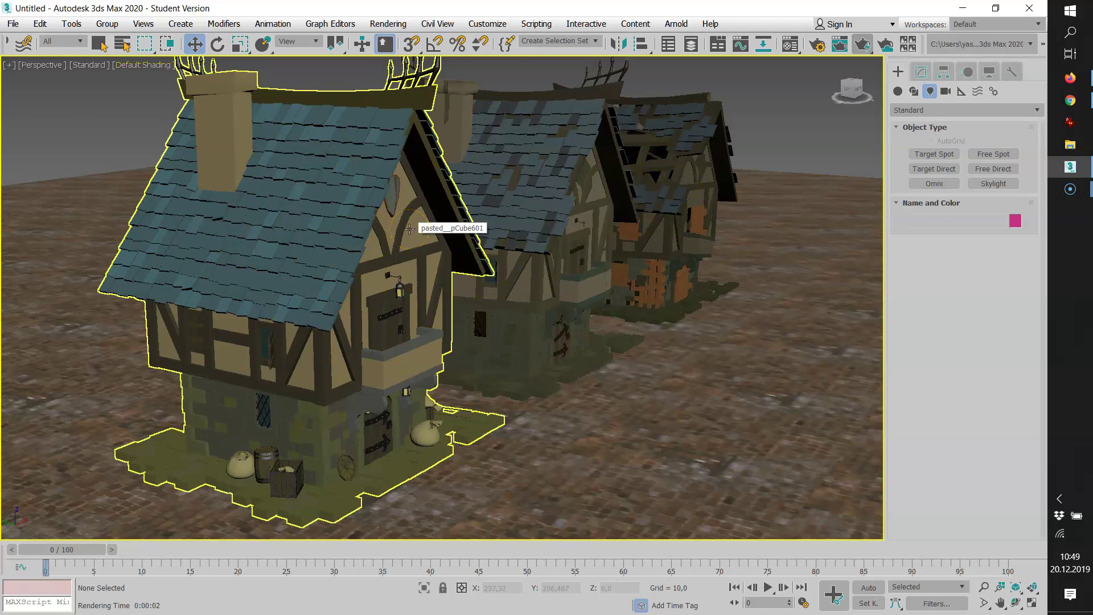
- Set Render Setup's renderer to Quicksilver Hardware Renderer and review the Common settings (1200 x 800)
click(818, 45)
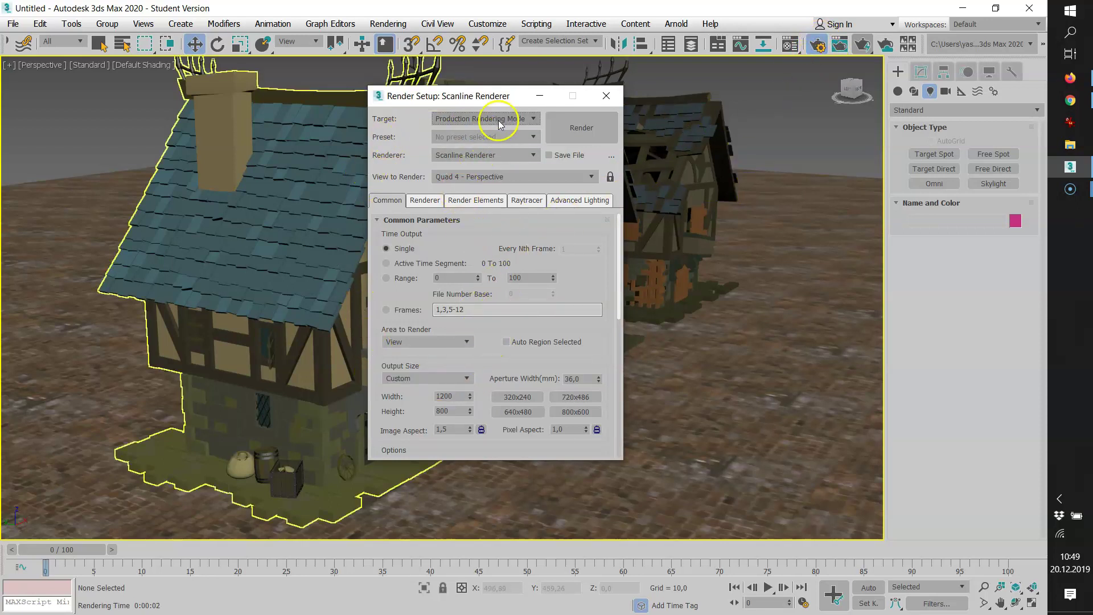
click(459, 155)
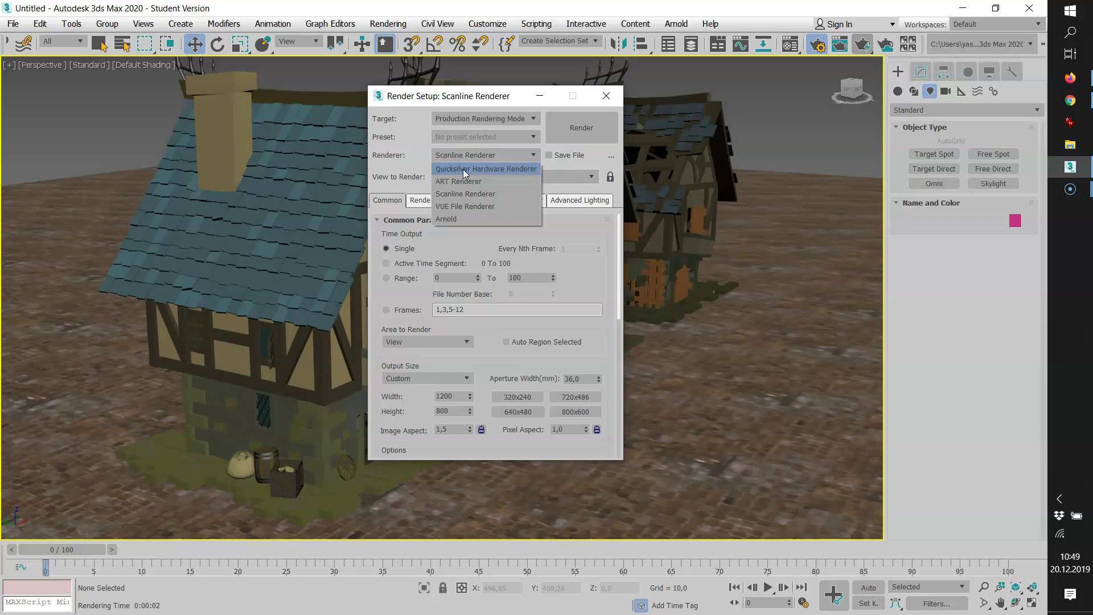
click(462, 169)
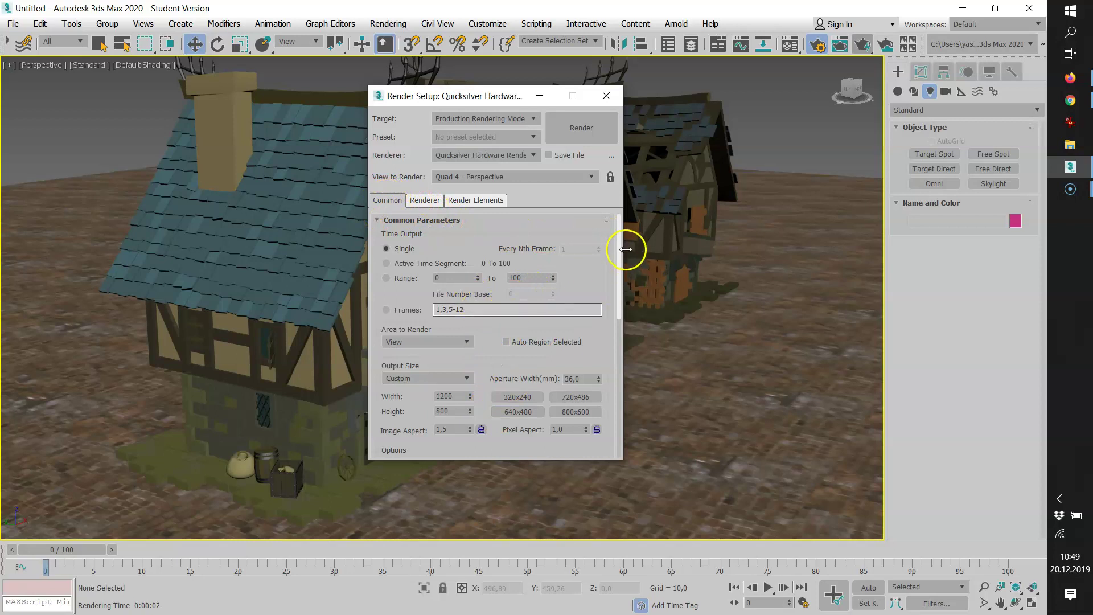
scroll(620, 287, down, 3)
scroll(617, 319, down, 3)
scroll(608, 370, down, 3)
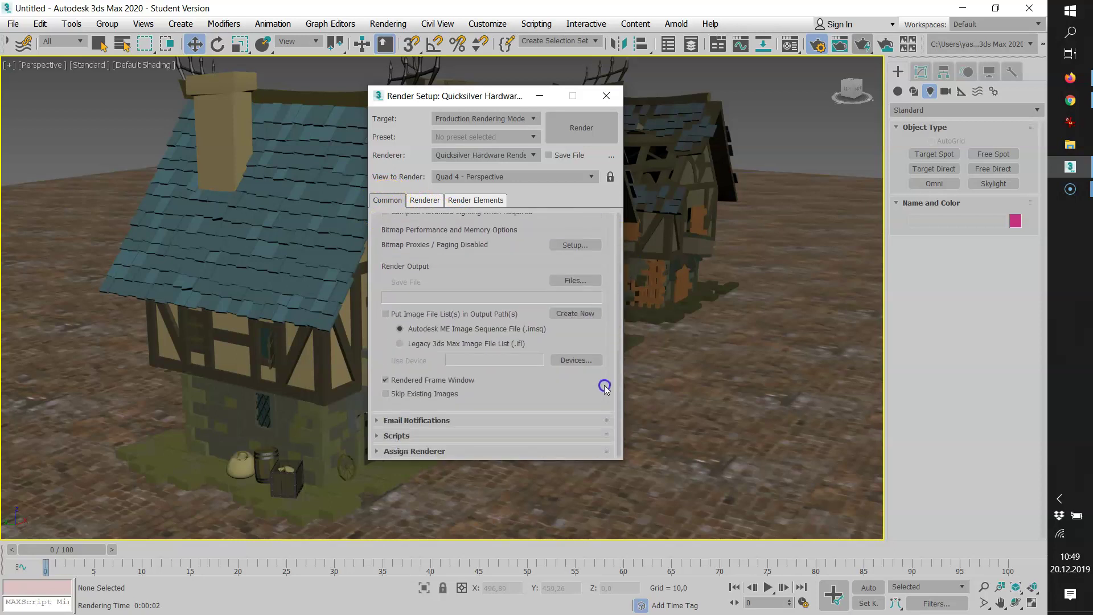
scroll(600, 391, up, 5)
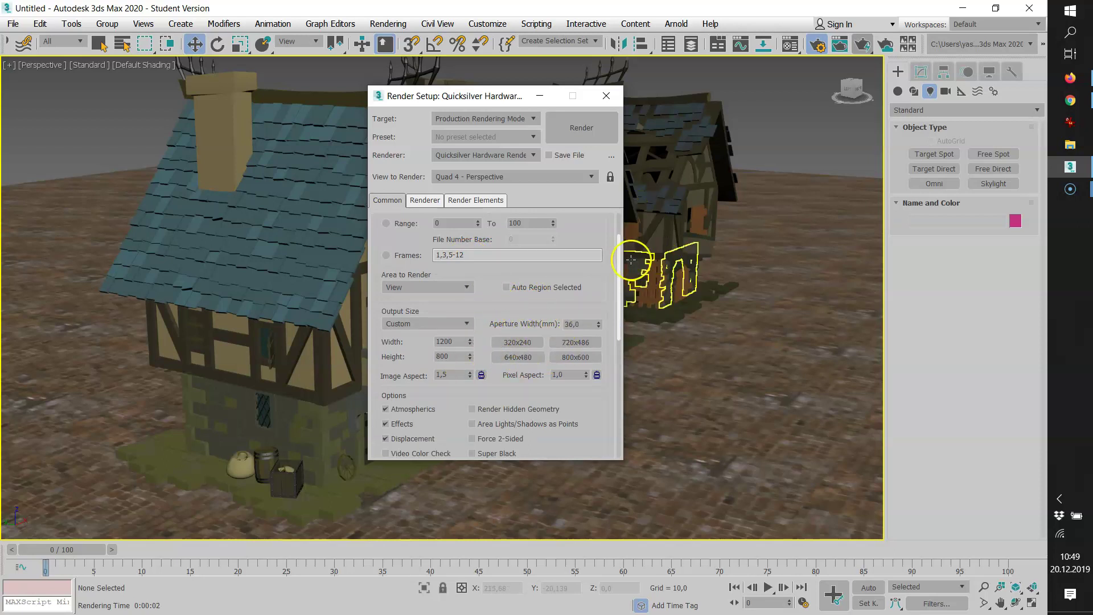
mouse_move(620, 254)
mouse_down()
mouse_move(616, 378)
mouse_move(620, 220)
mouse_up()
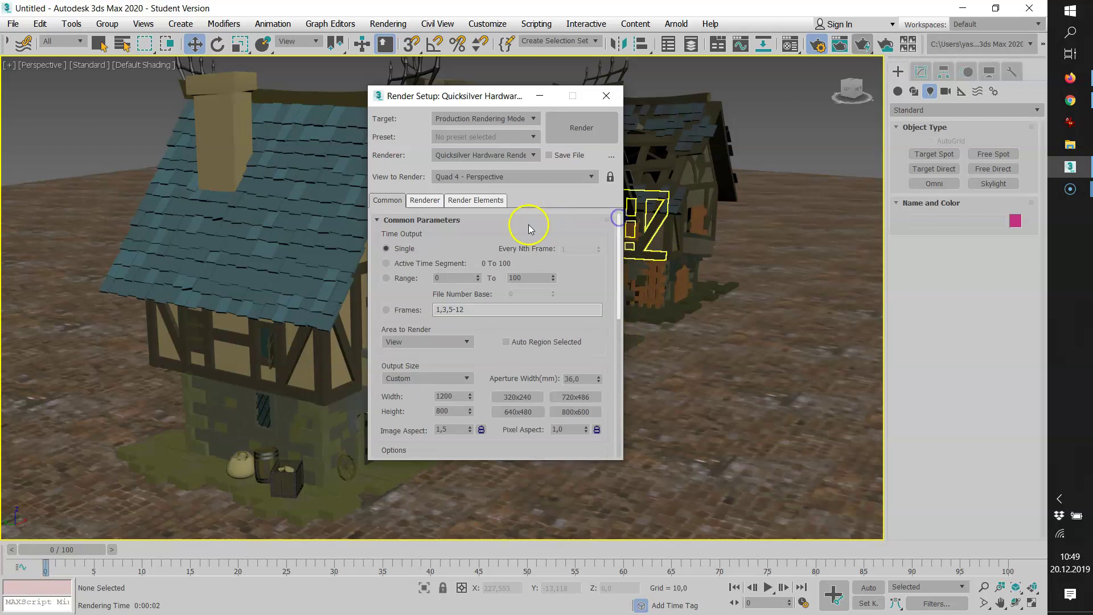
- Test-render the houses with Quicksilver at the Realistic rendering level
click(420, 202)
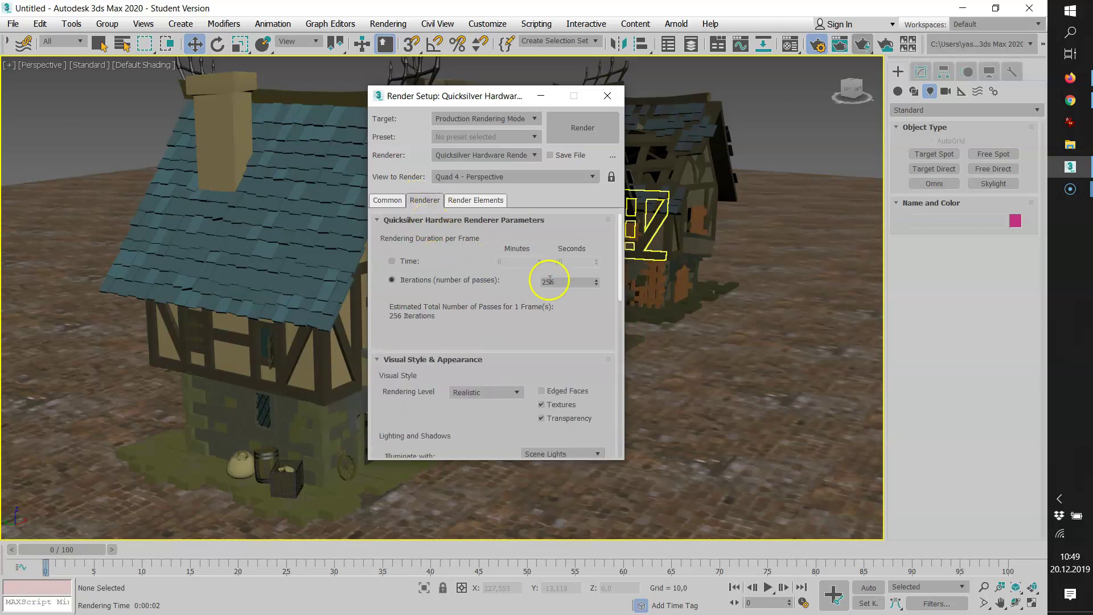
drag(618, 259, 615, 254)
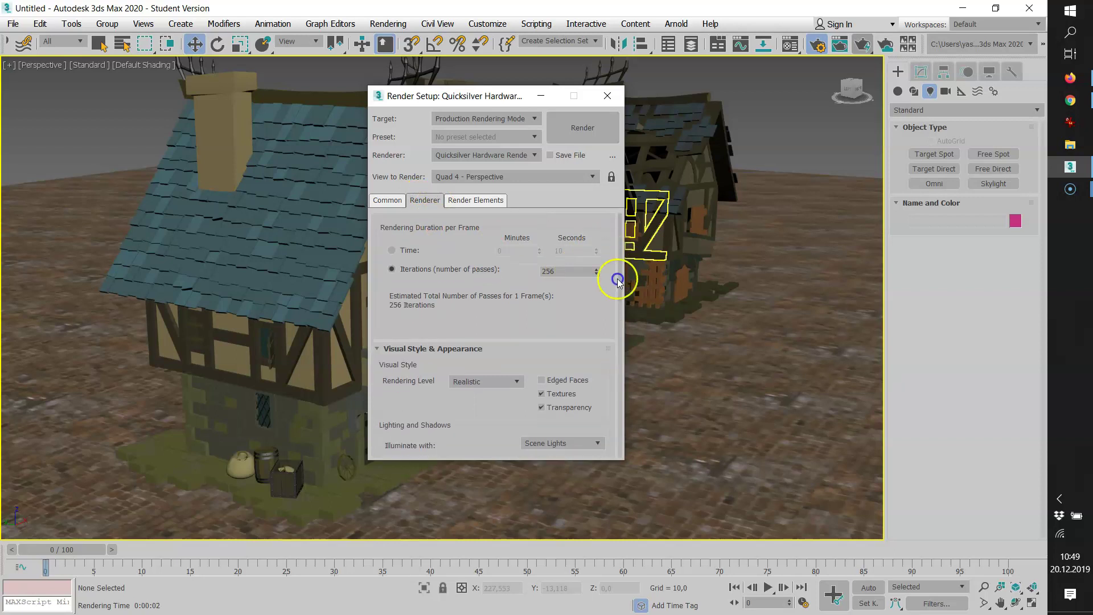
click(497, 396)
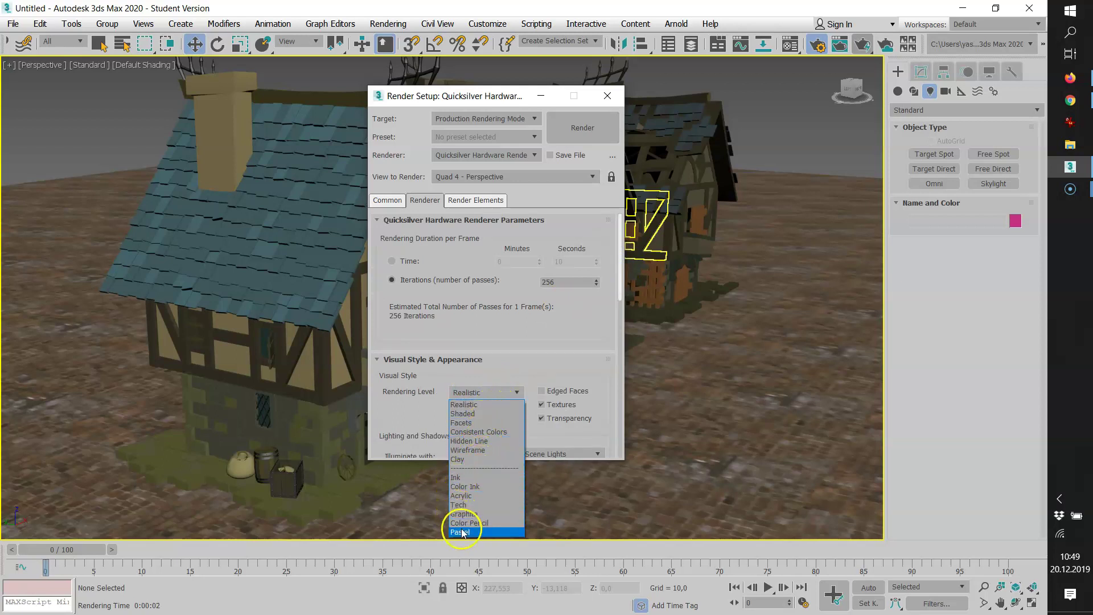
click(462, 405)
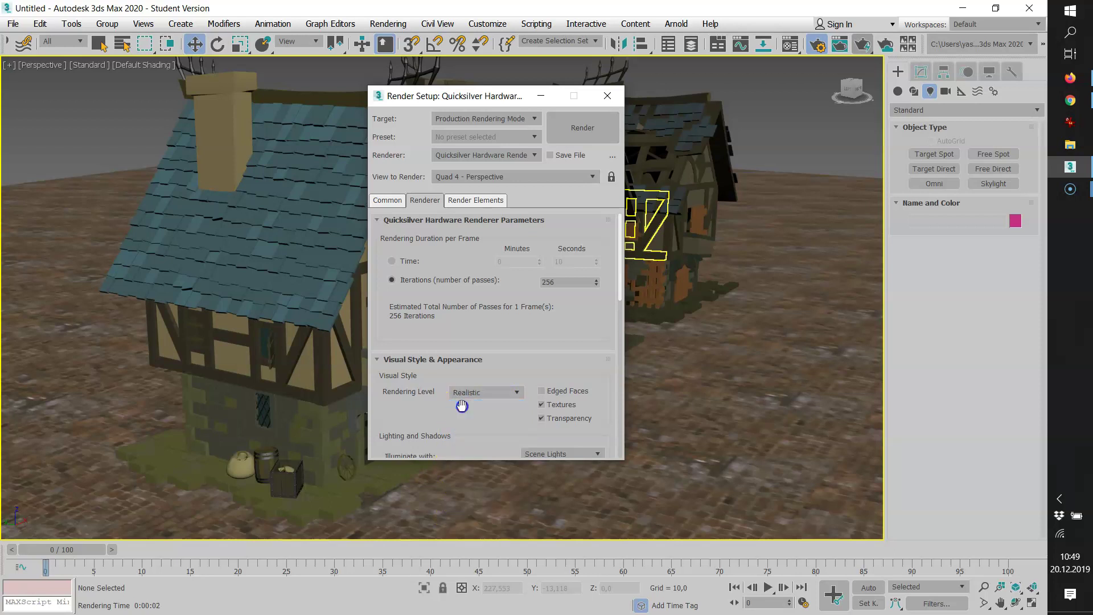
click(585, 126)
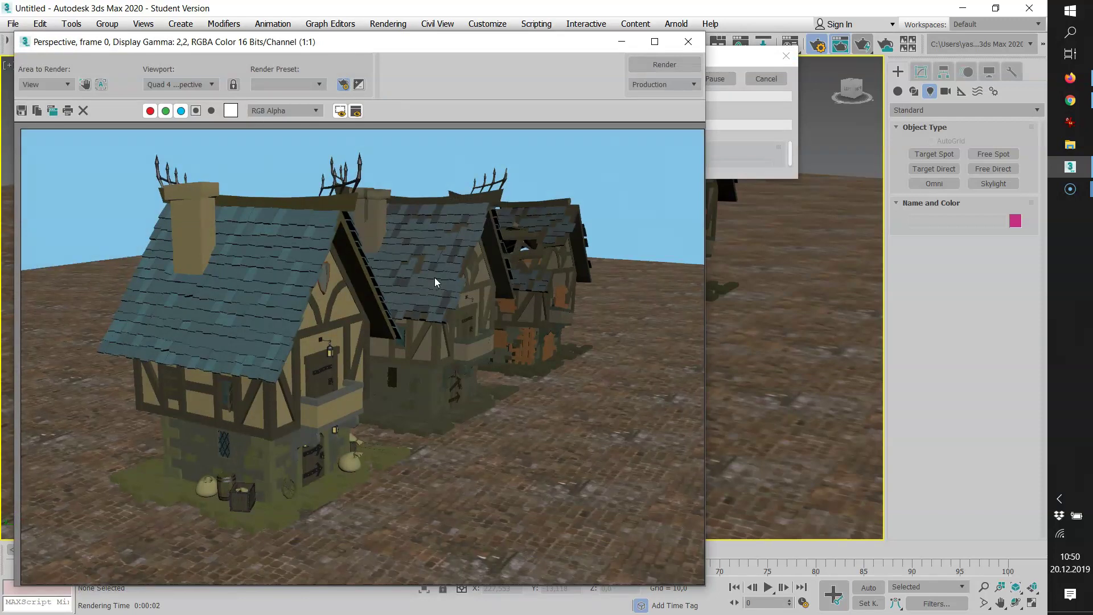
click(689, 42)
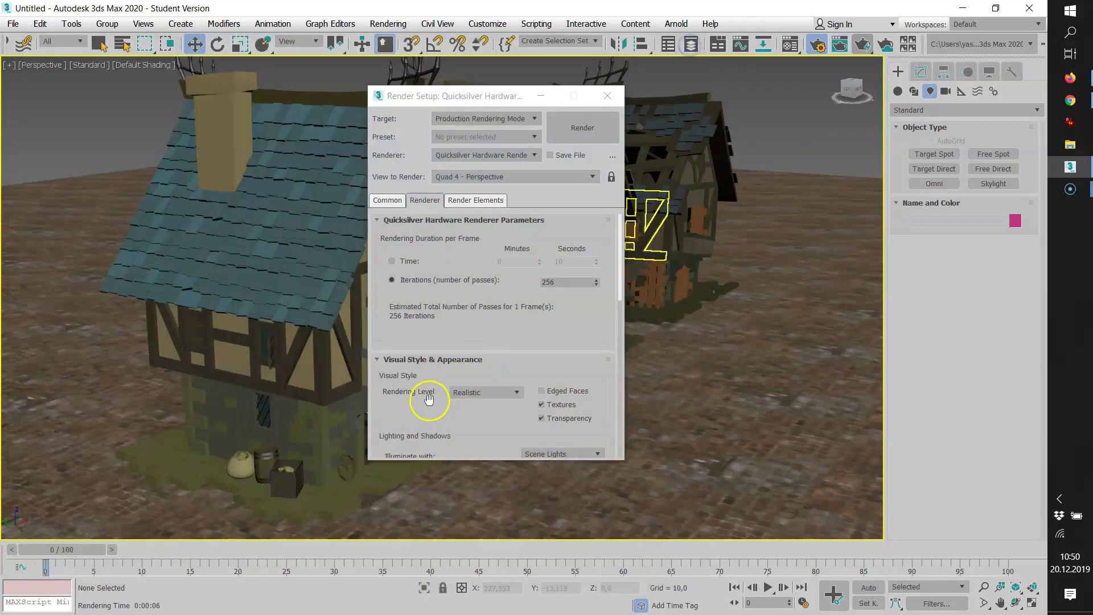
- Change the Quicksilver Rendering Level to Graphite
click(488, 394)
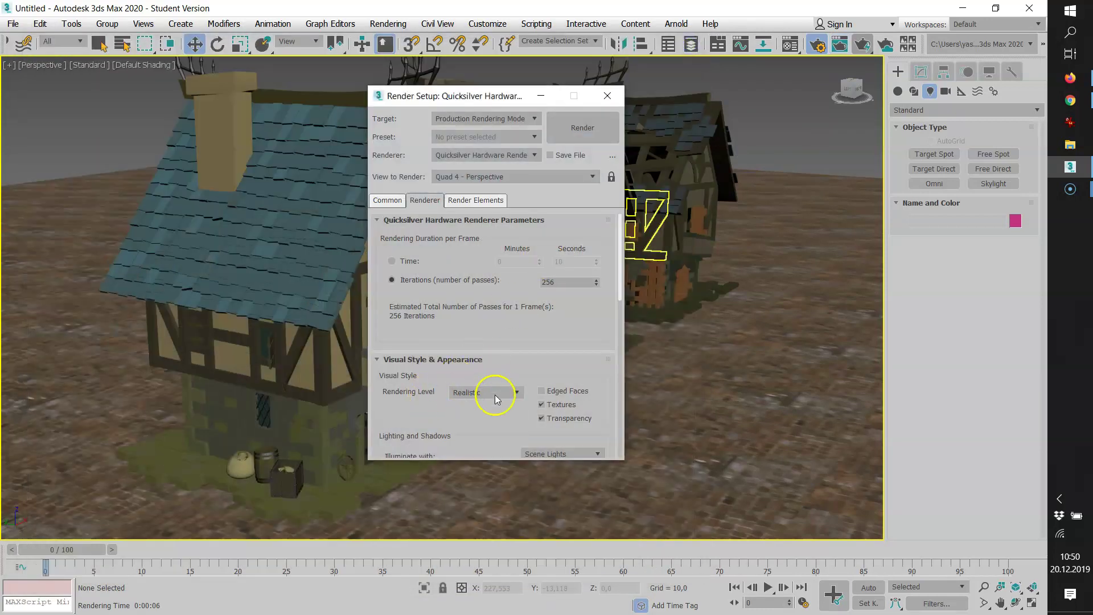
click(494, 399)
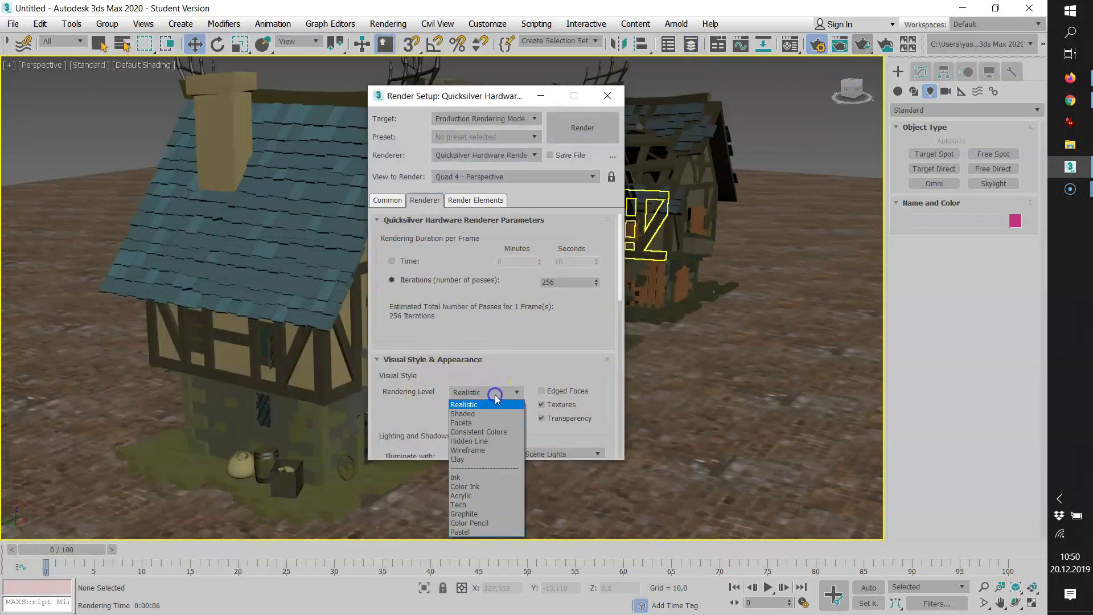
click(475, 513)
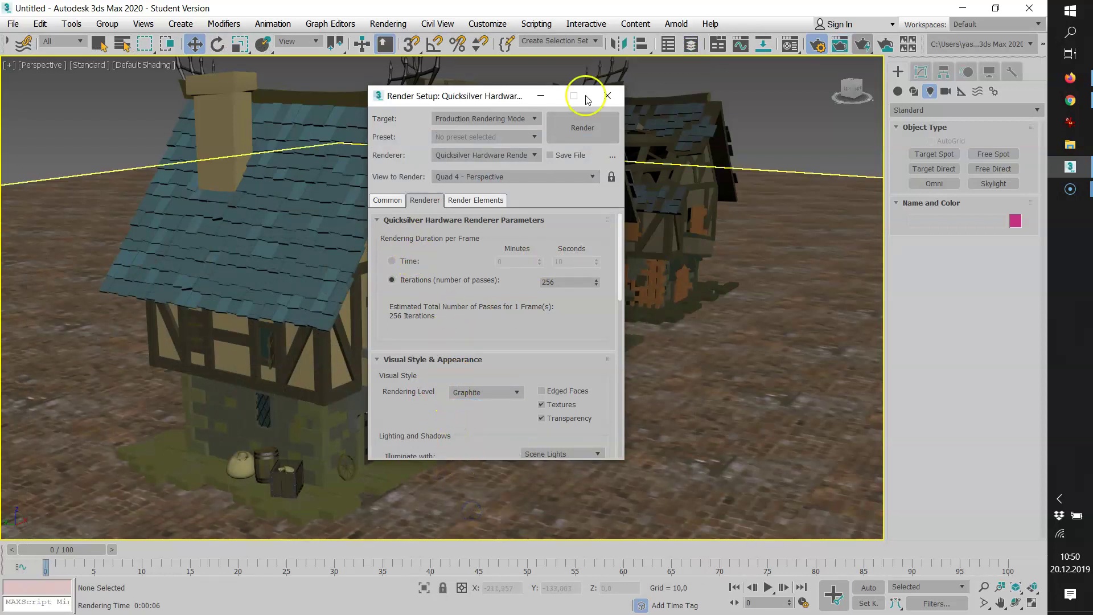
- Render the houses in Graphite style and close the finished frame
click(577, 127)
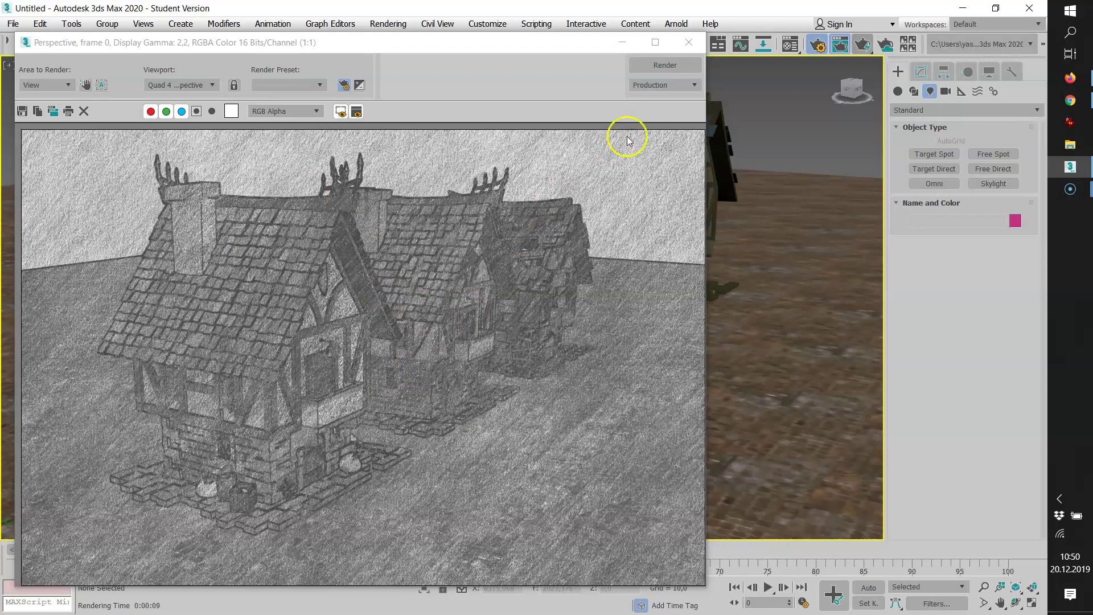
click(686, 40)
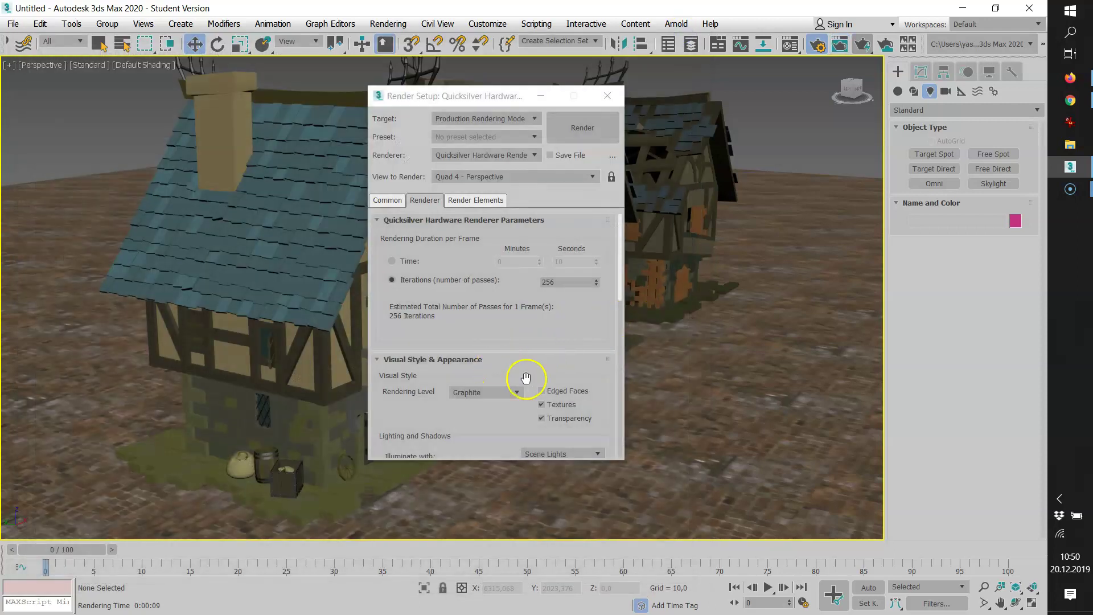
- Set Rendering Level to Ink, render the houses, and close the frame
mouse_move(618, 273)
mouse_down()
mouse_move(620, 313)
mouse_move(620, 303)
mouse_up()
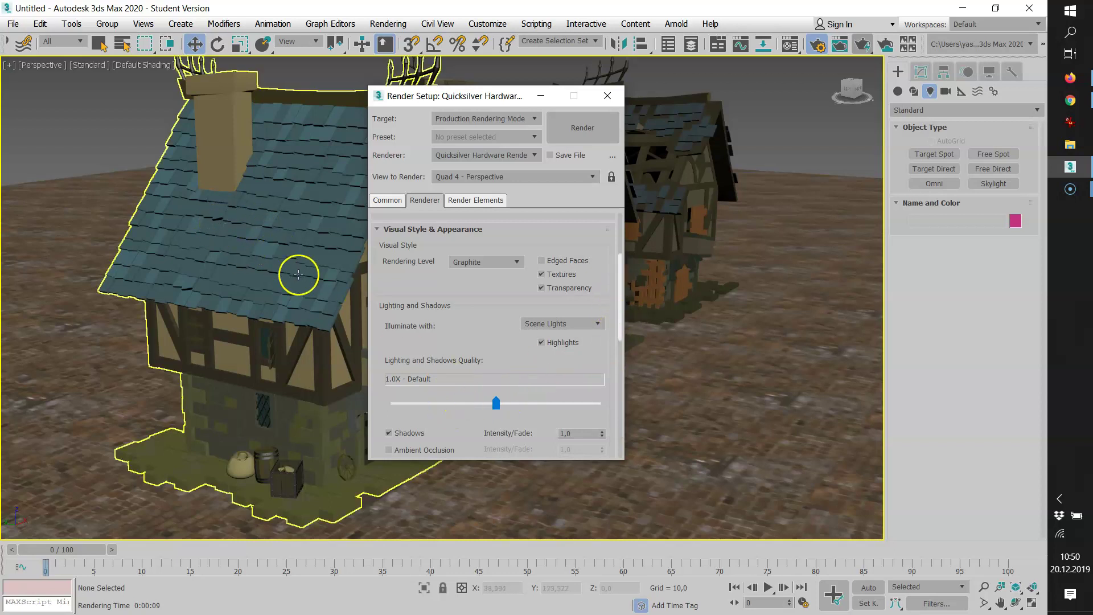
mouse_move(620, 279)
mouse_down()
mouse_move(627, 400)
mouse_move(619, 268)
mouse_up()
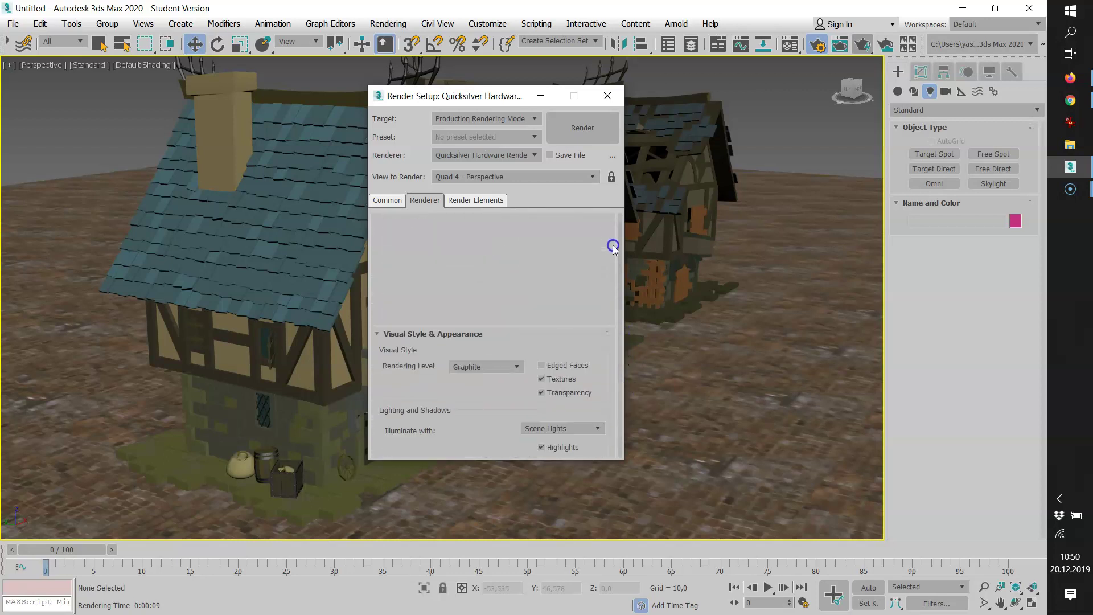
click(500, 305)
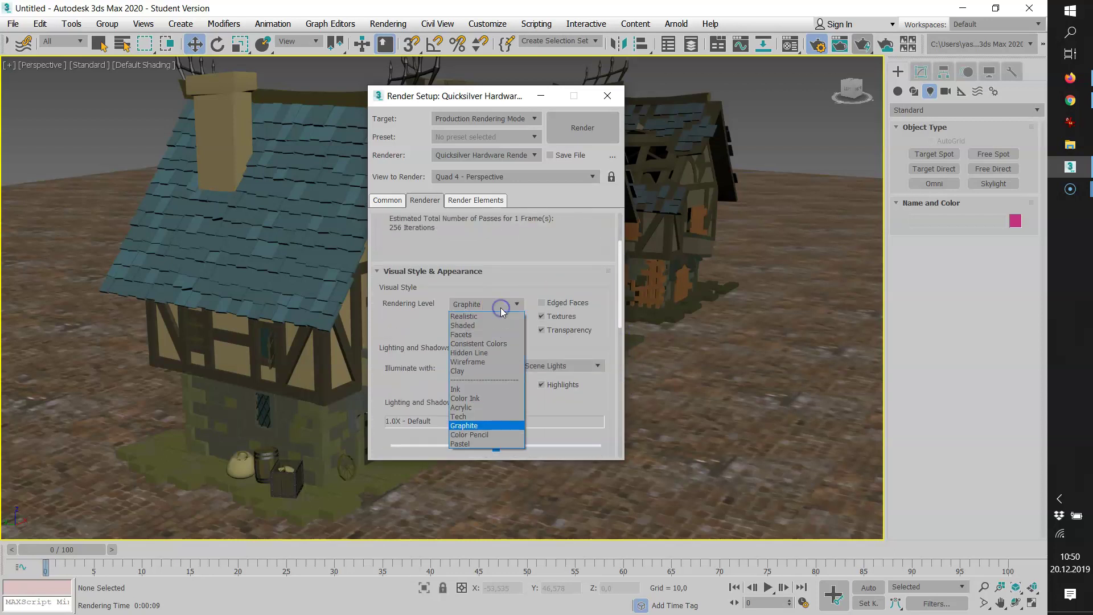
click(460, 390)
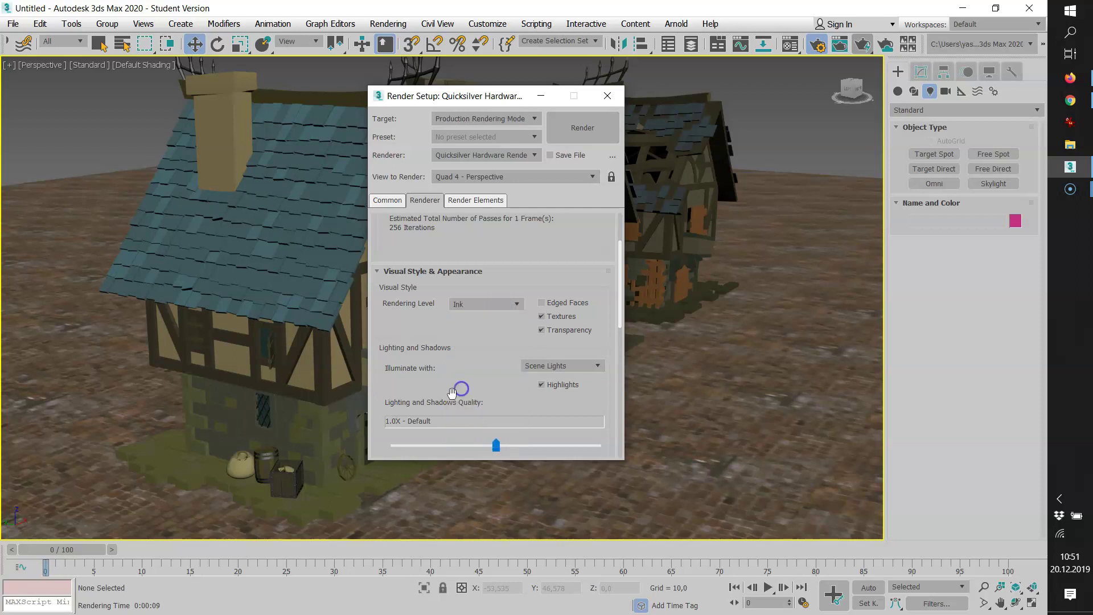
click(570, 126)
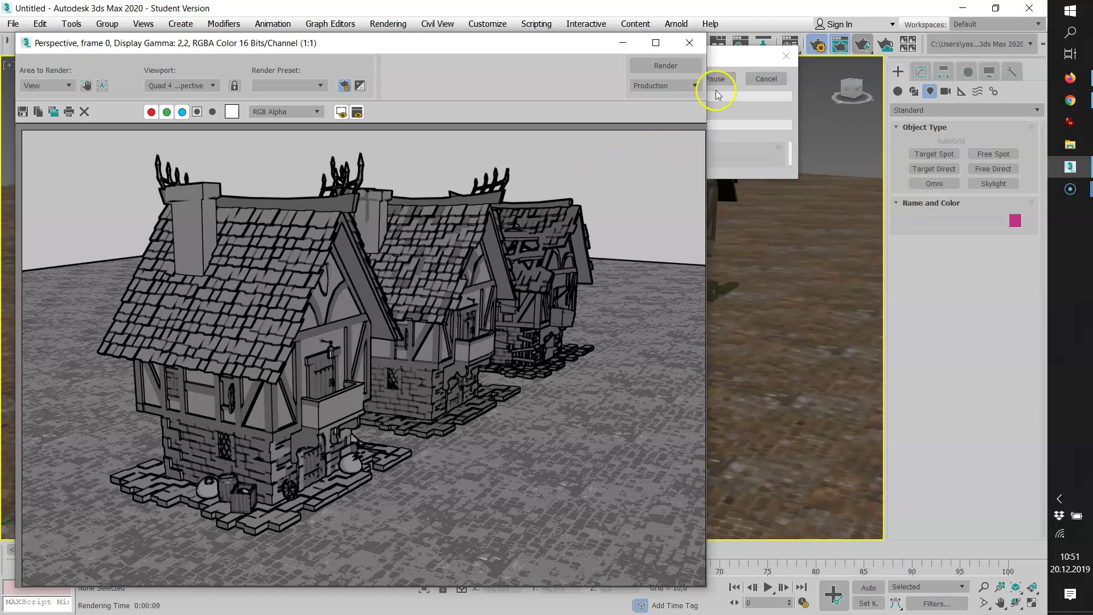
drag(753, 67, 756, 97)
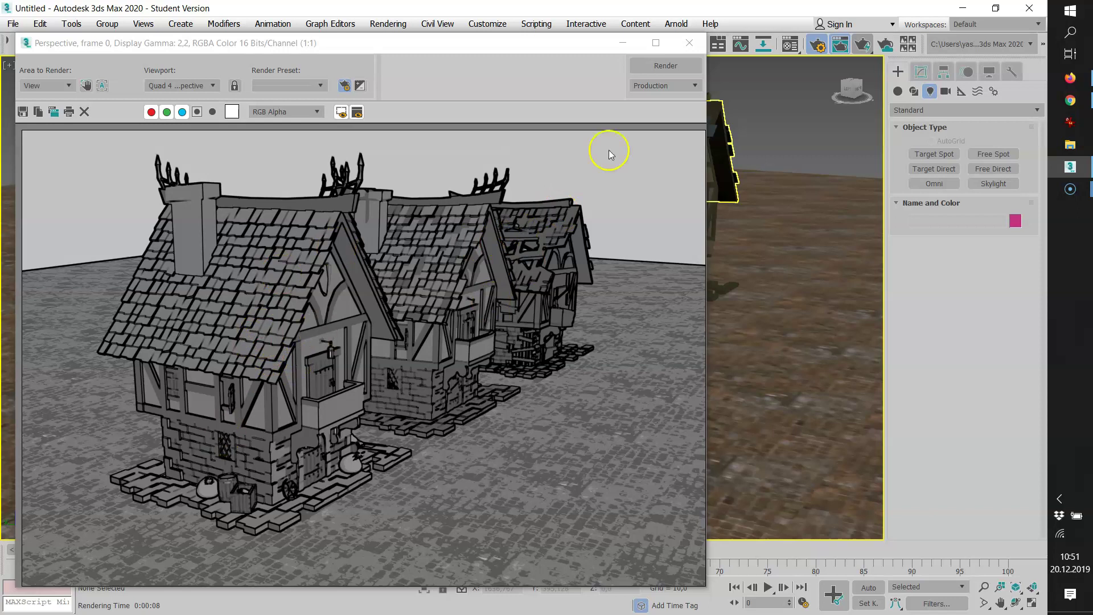
click(688, 45)
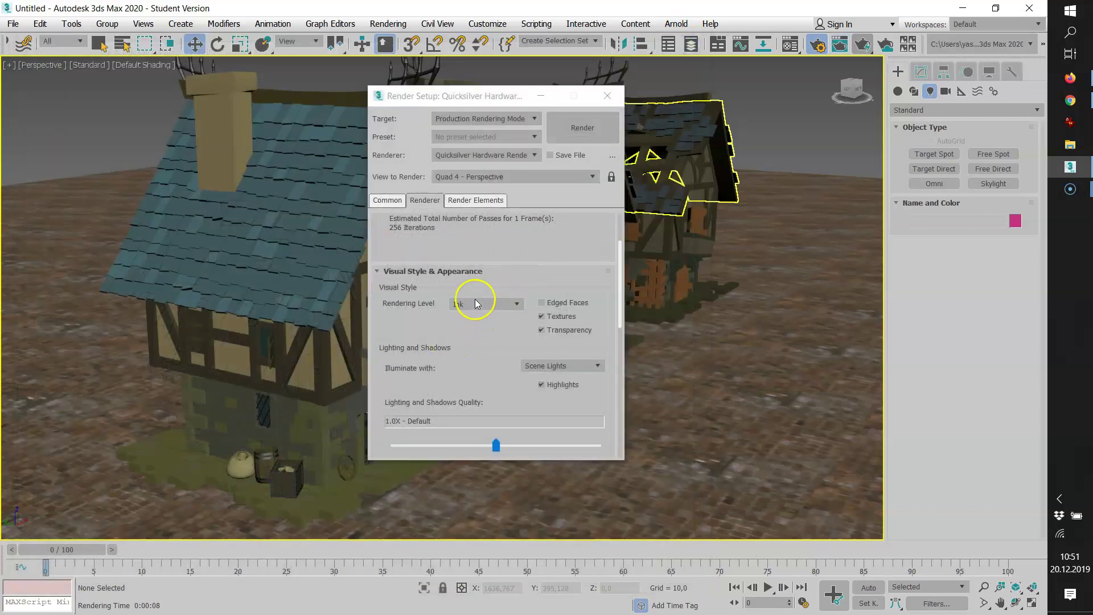
- Set Rendering Level to Color Ink, render the houses, and close the frame
click(476, 310)
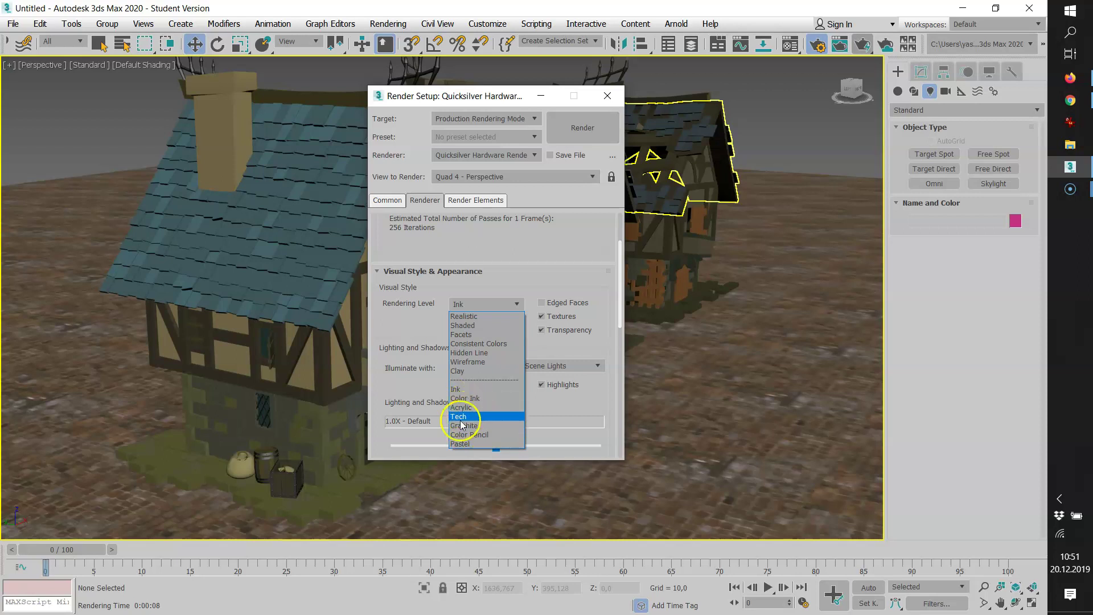
click(464, 398)
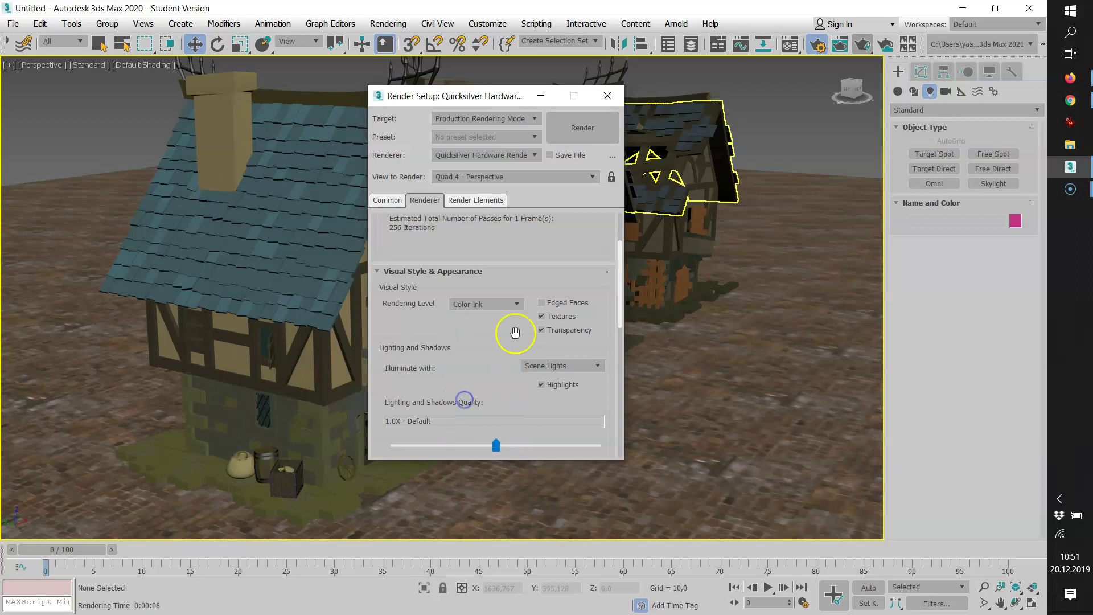
click(557, 135)
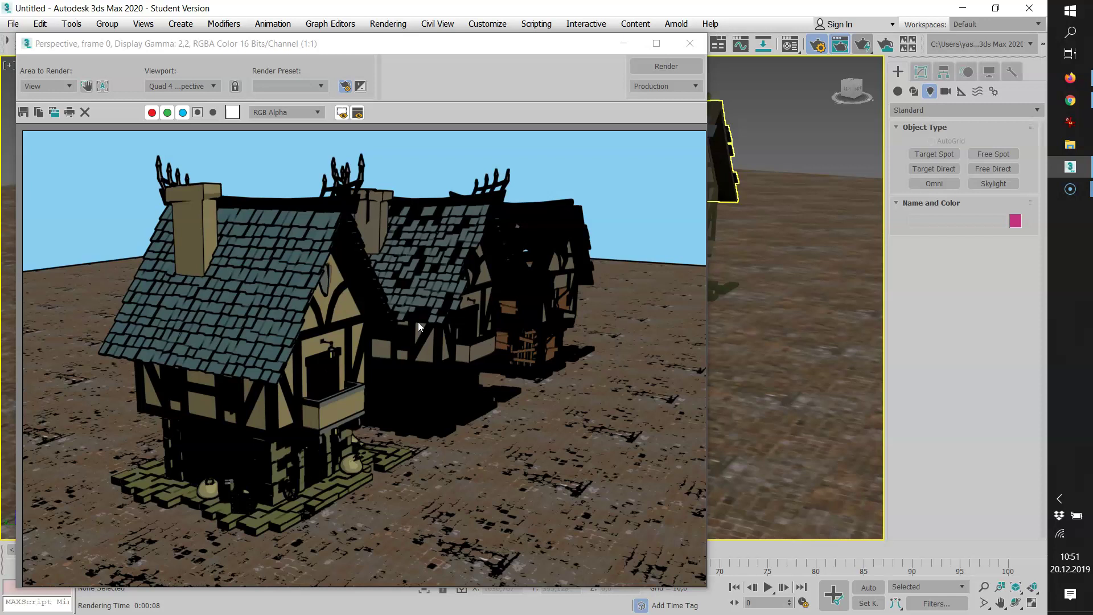
click(690, 43)
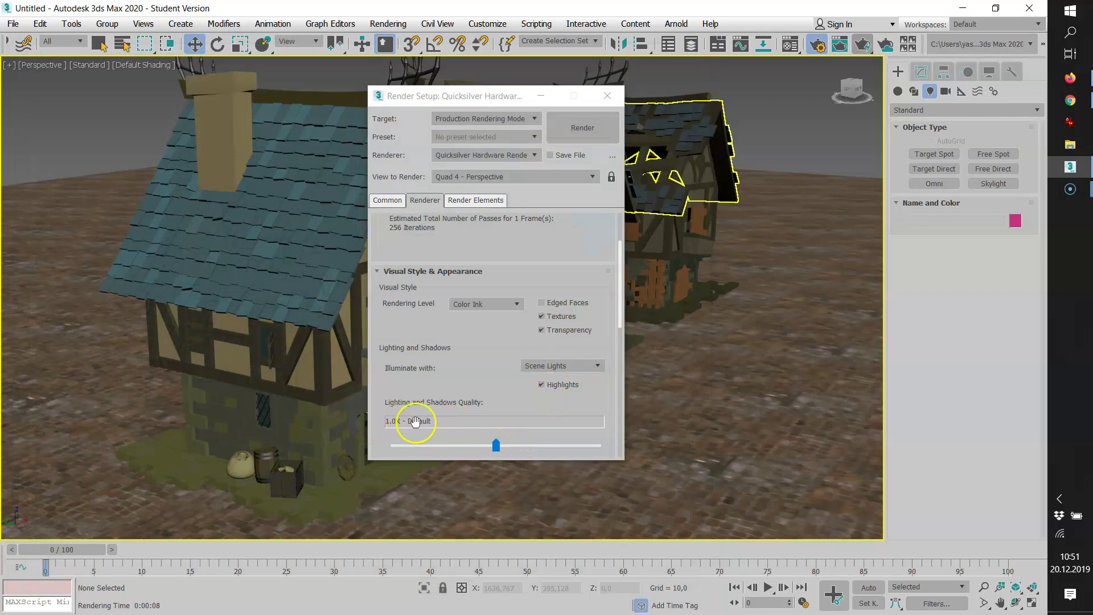
- Raise Lighting and Shadows Quality to 16.0X Very High and re-render
click(497, 446)
drag(497, 446, 604, 446)
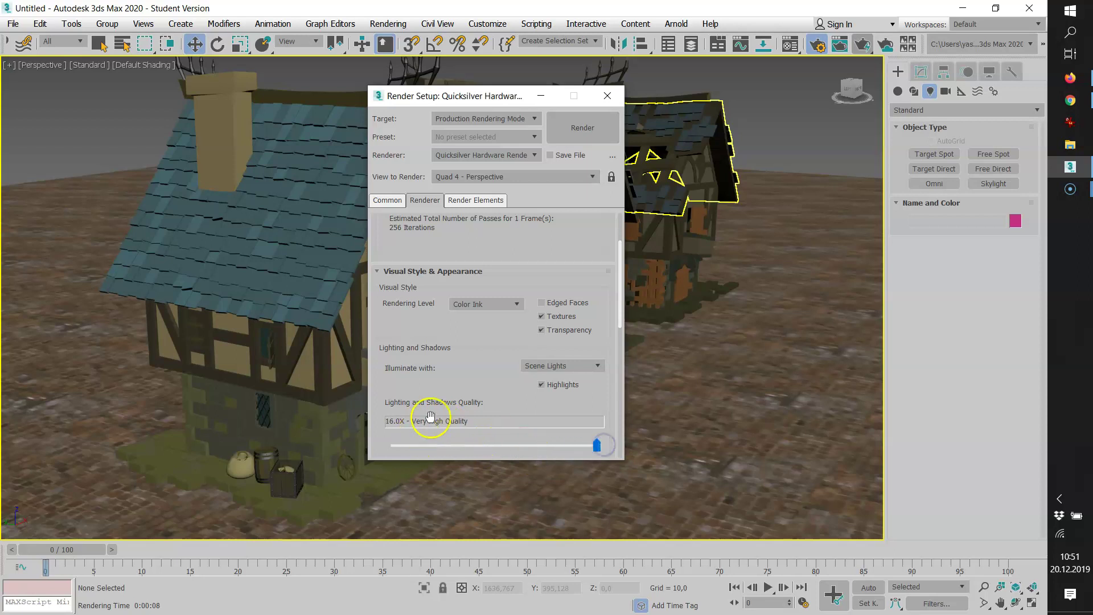
click(565, 129)
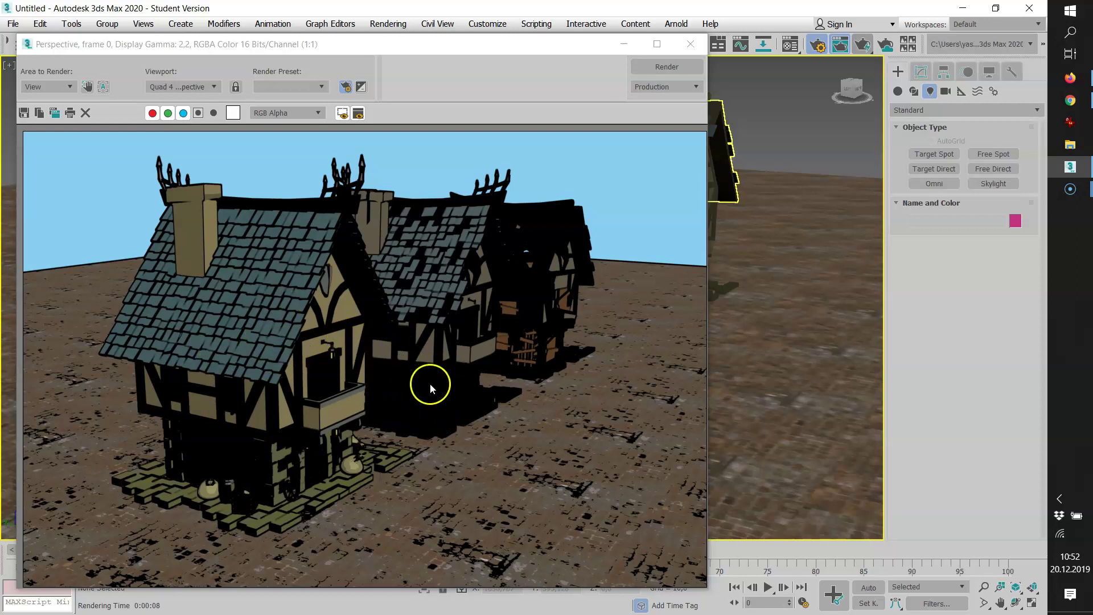
- Close the Color Ink render, set Rendering Level to Tech, and render the houses
click(690, 44)
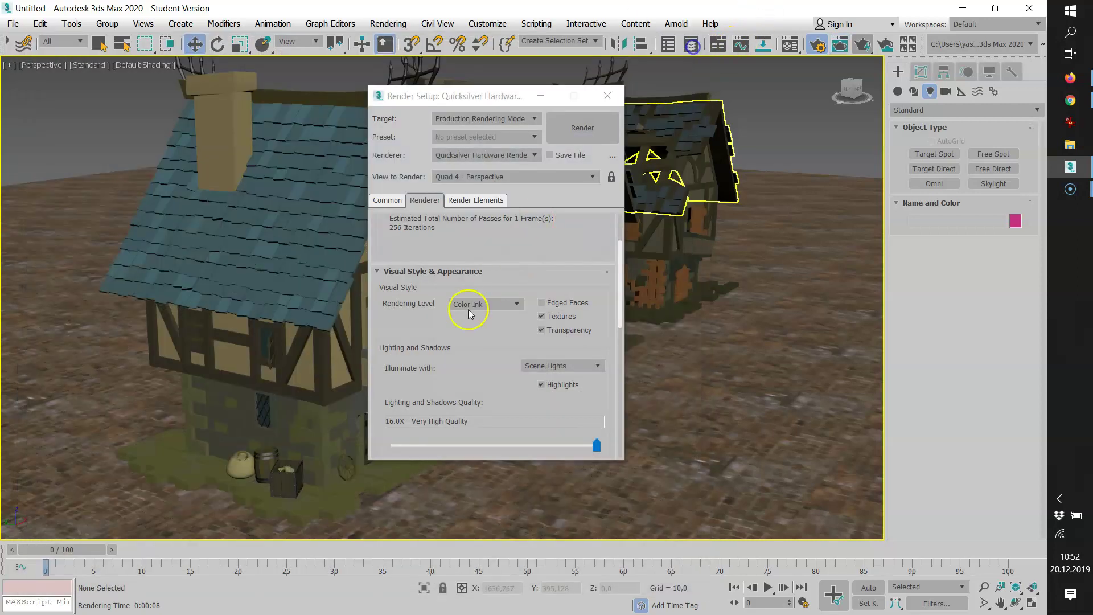
click(526, 307)
click(495, 304)
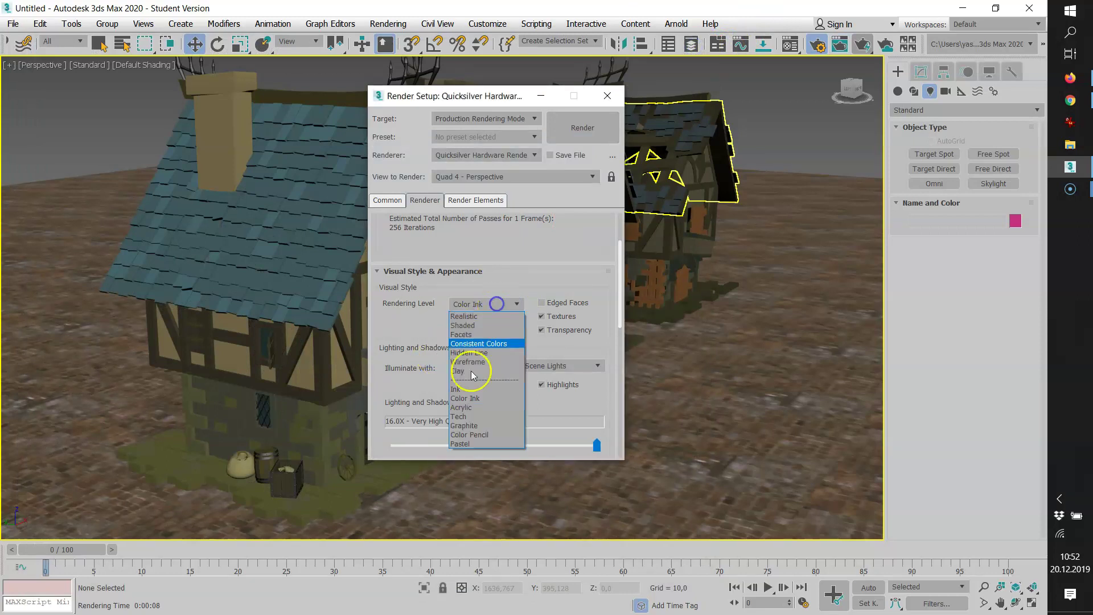
click(459, 416)
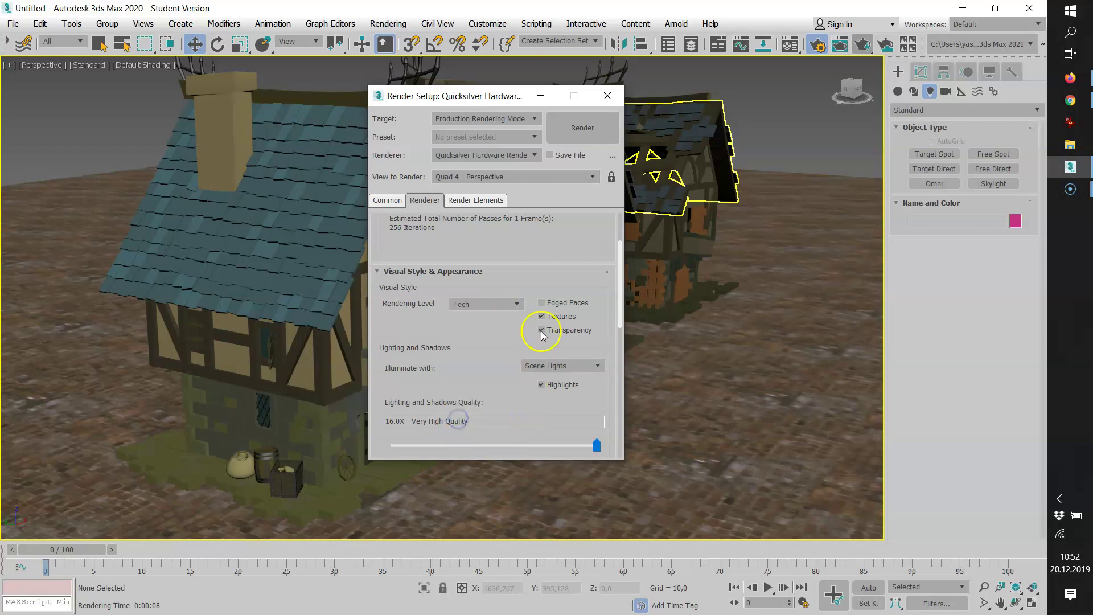
click(572, 149)
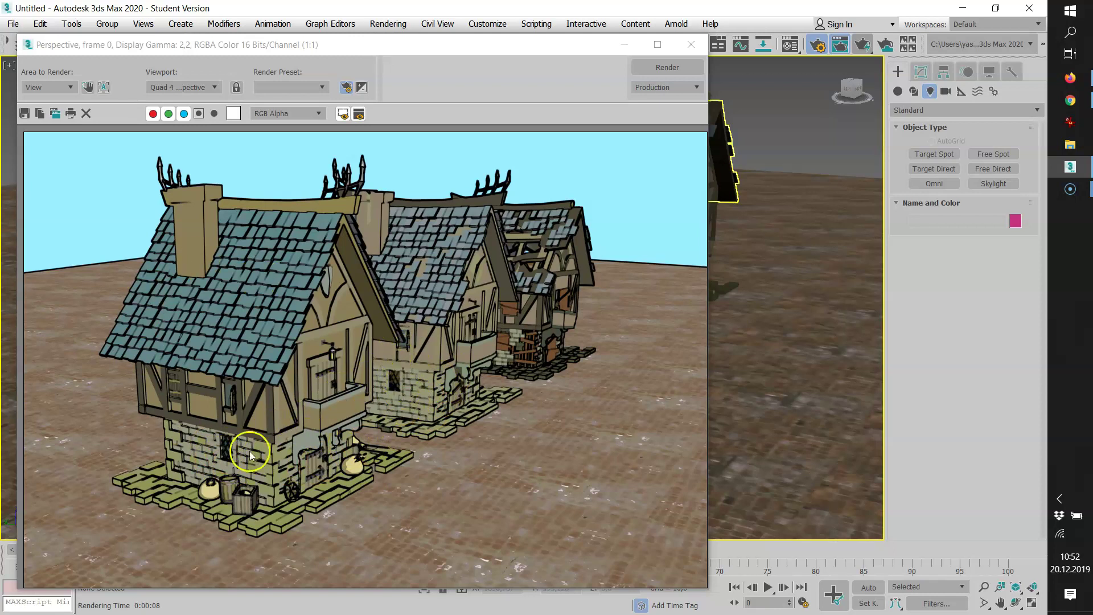
- Close the render windows and pan the view so the houses shift left
click(700, 48)
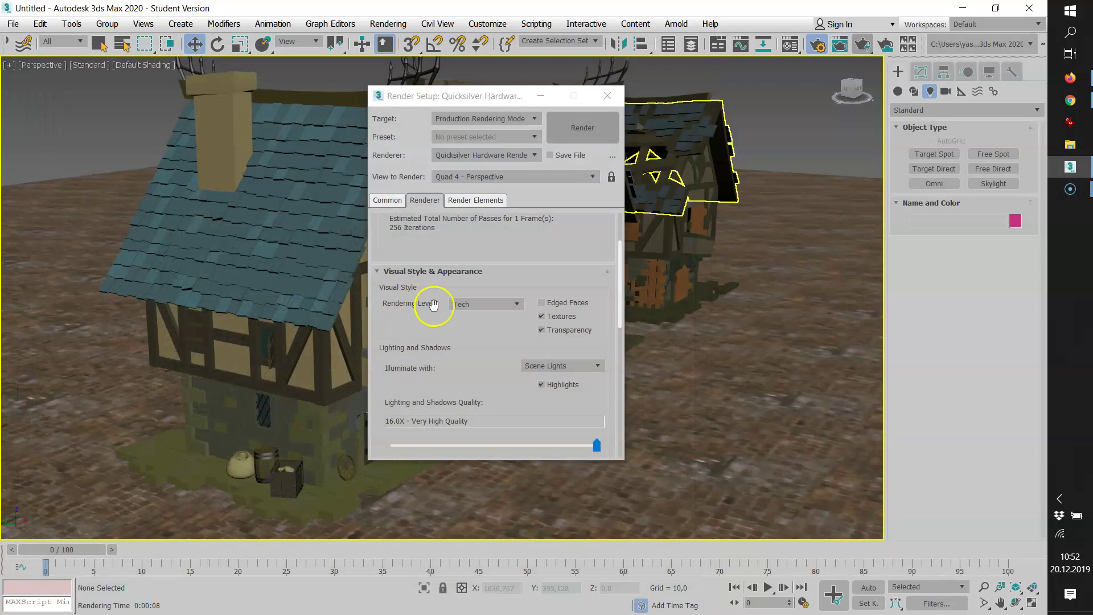
click(604, 95)
scroll(598, 268, down, 3)
scroll(672, 355, down, 4)
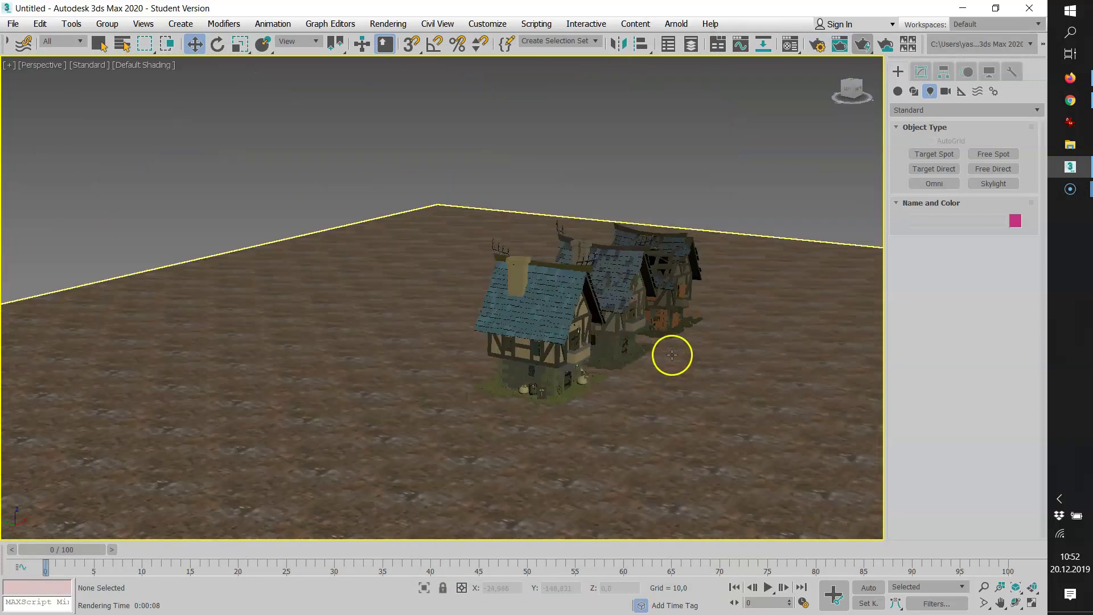
click(1003, 604)
drag(754, 362, 605, 347)
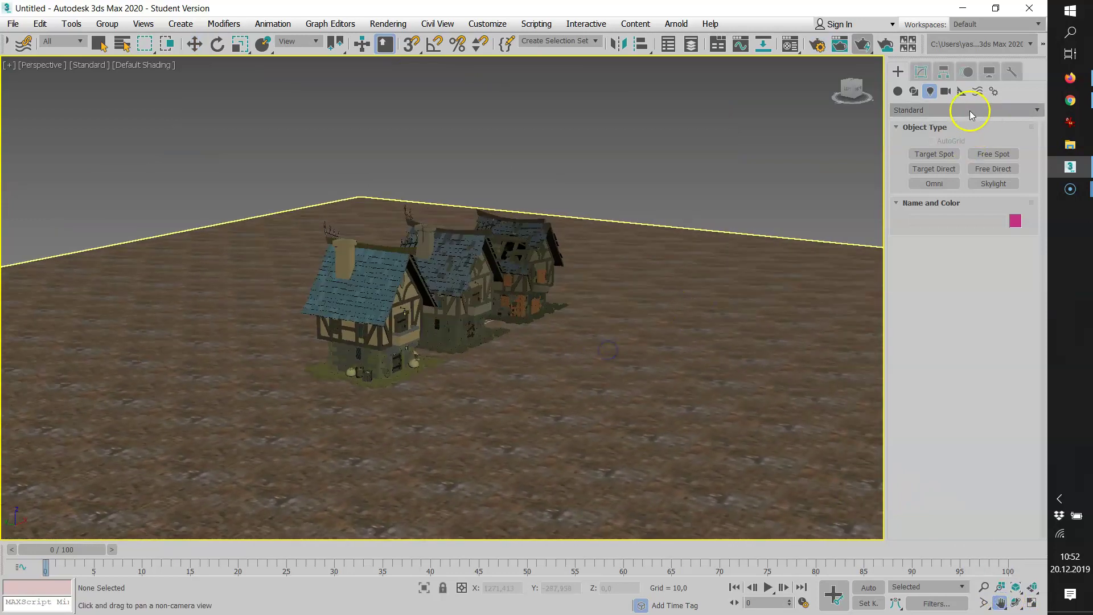
- Place an Omni light beside the houses, lift it, and reposition it in Top view
click(934, 183)
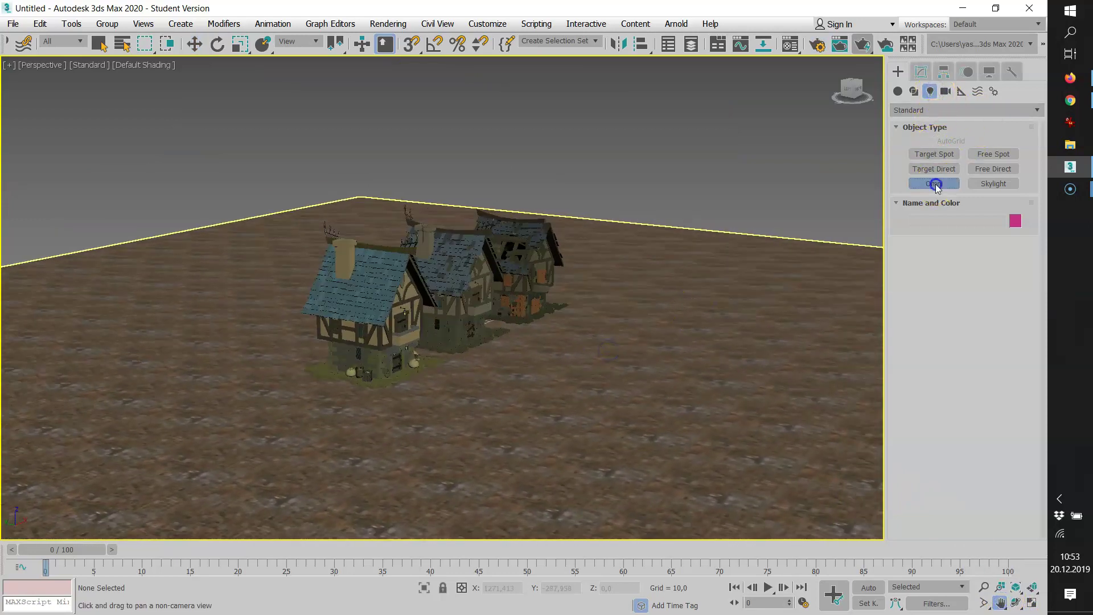
click(632, 329)
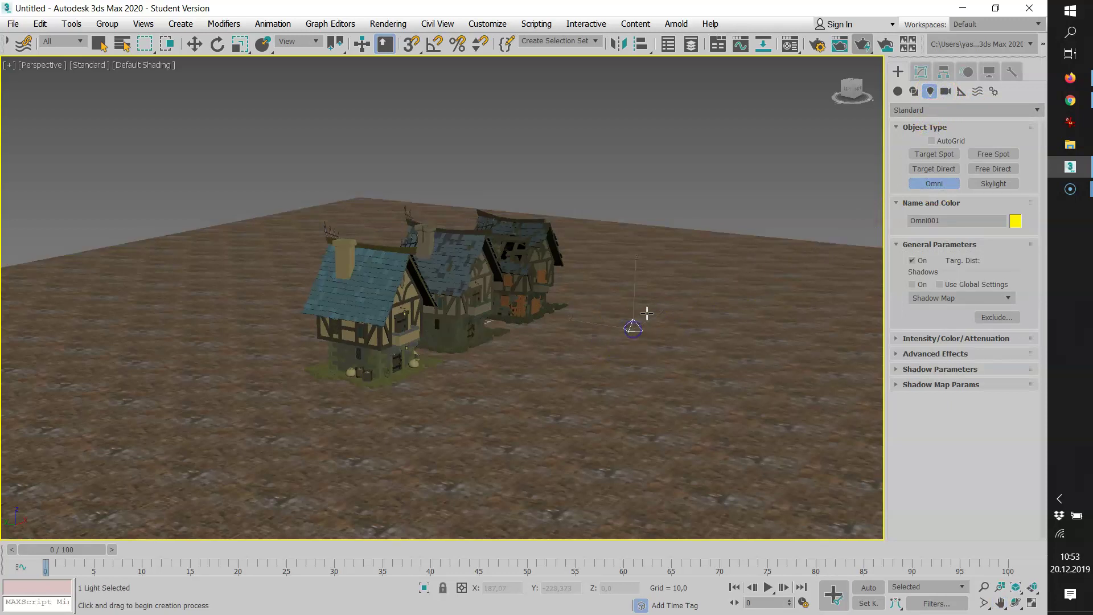
click(195, 45)
drag(635, 278, 637, 255)
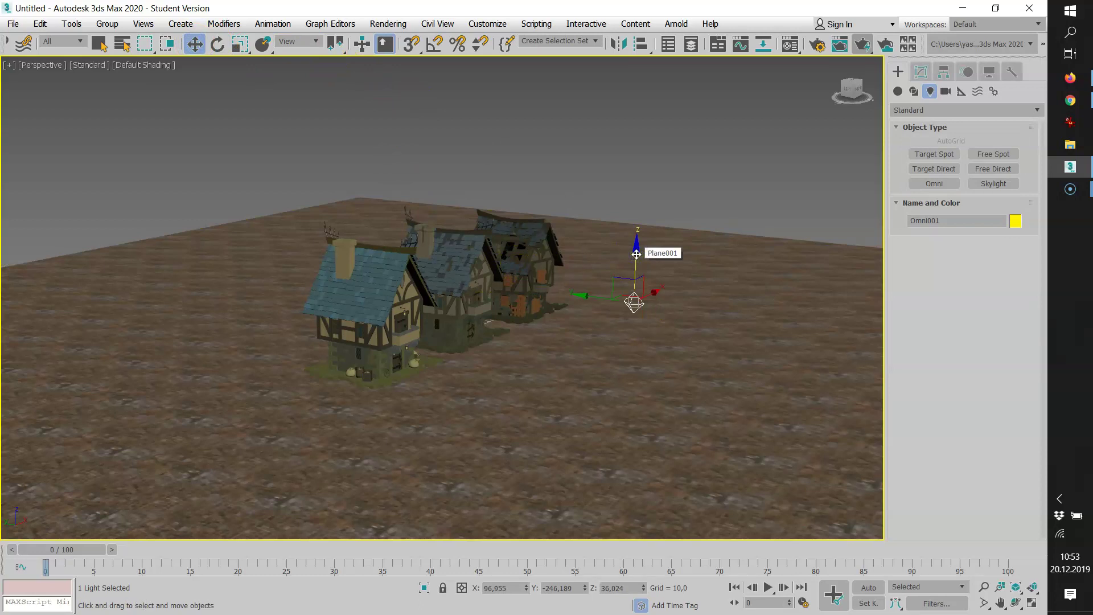
key(t)
drag(683, 430, 664, 391)
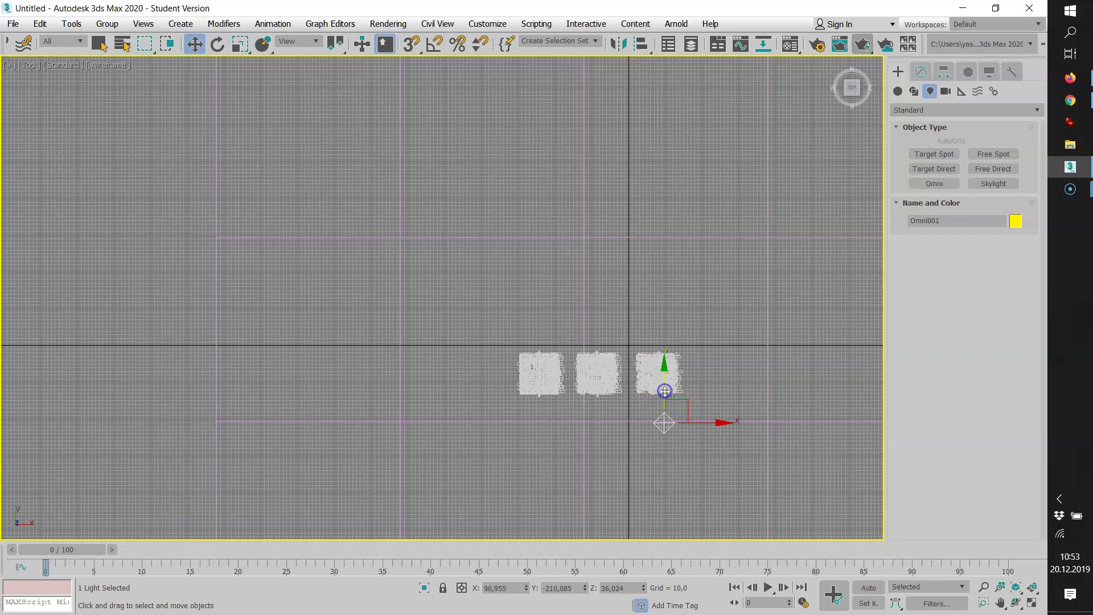
- Check the light from the Left view, then clone it as Omni002 in perspective
key(l)
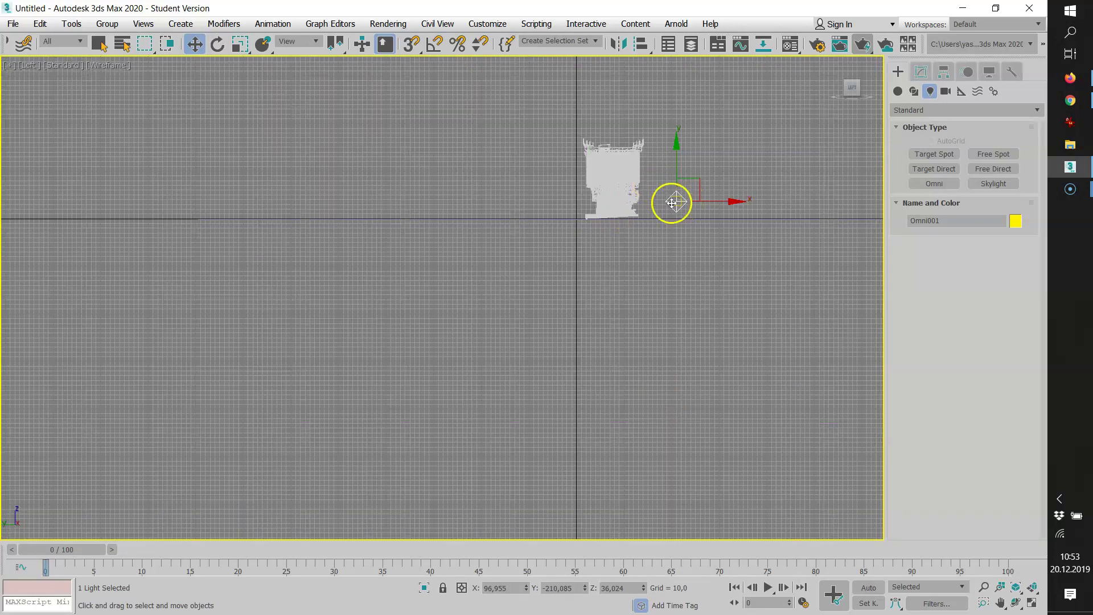
key(p)
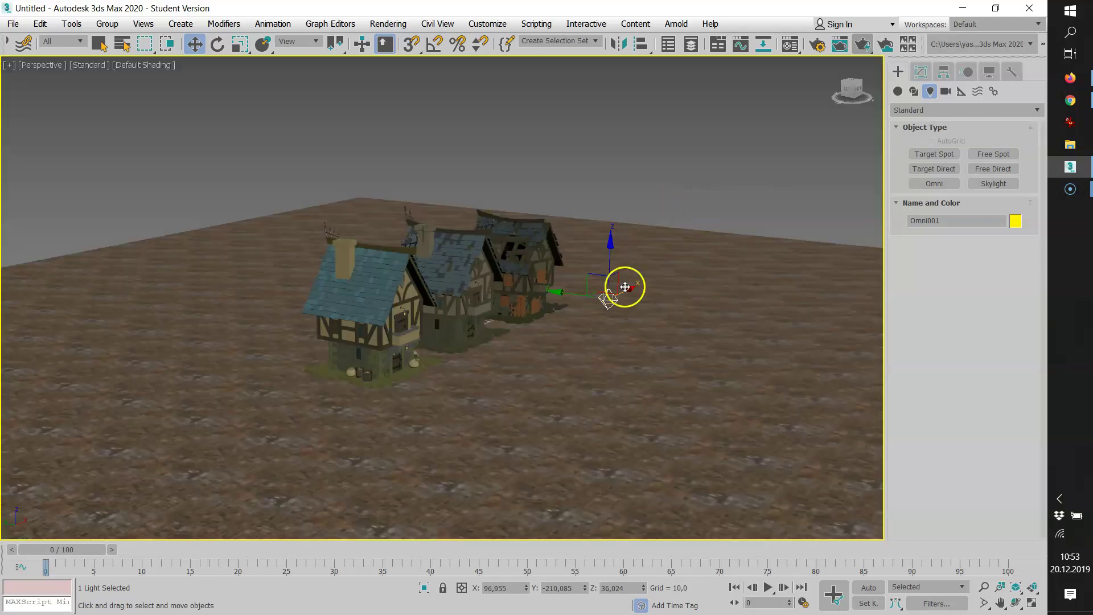
mouse_move(631, 287)
shift+mouse_down()
mouse_move(533, 353)
mouse_move(561, 337)
shift+mouse_up()
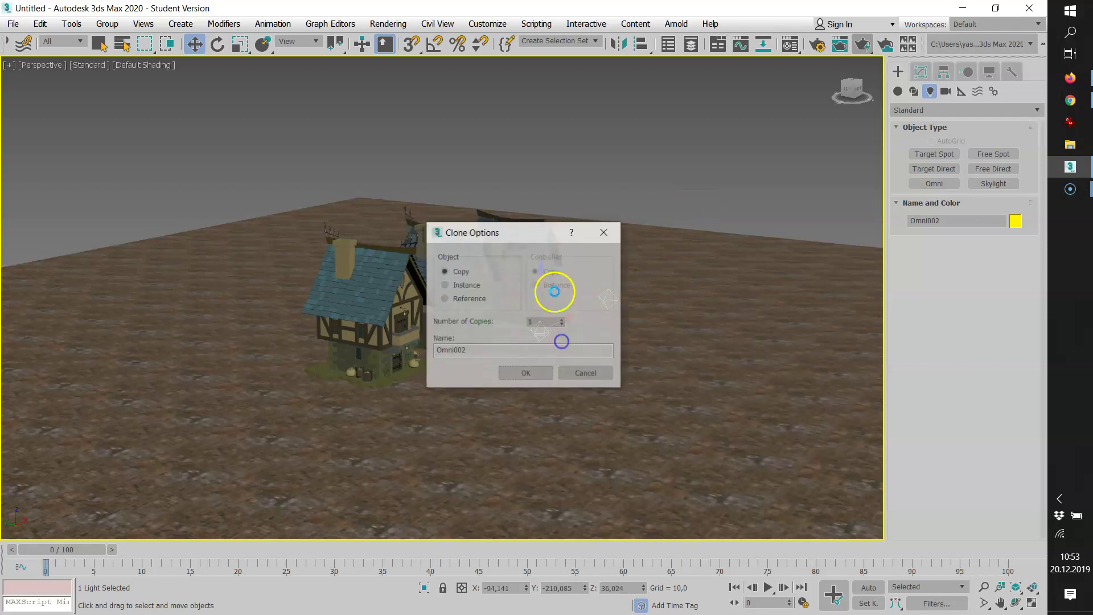
- Clone the Omni light as Omni002, Omni003 and Omni004, raising and spreading them around the houses
click(525, 375)
mouse_move(539, 288)
mouse_down()
mouse_move(542, 254)
mouse_move(559, 297)
mouse_up()
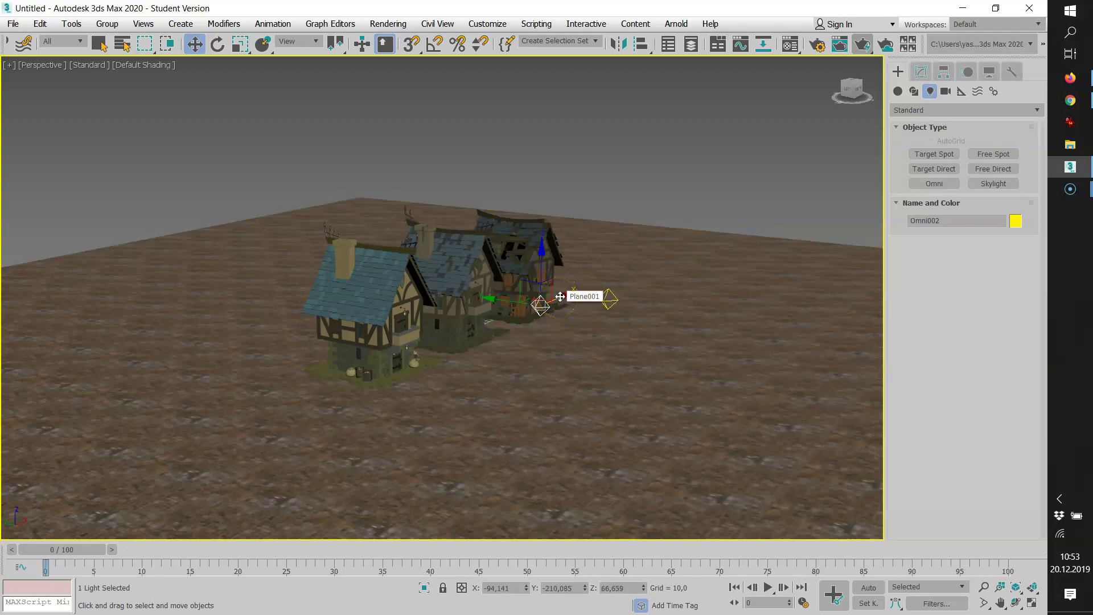
shift+drag(559, 297, 427, 379)
click(527, 377)
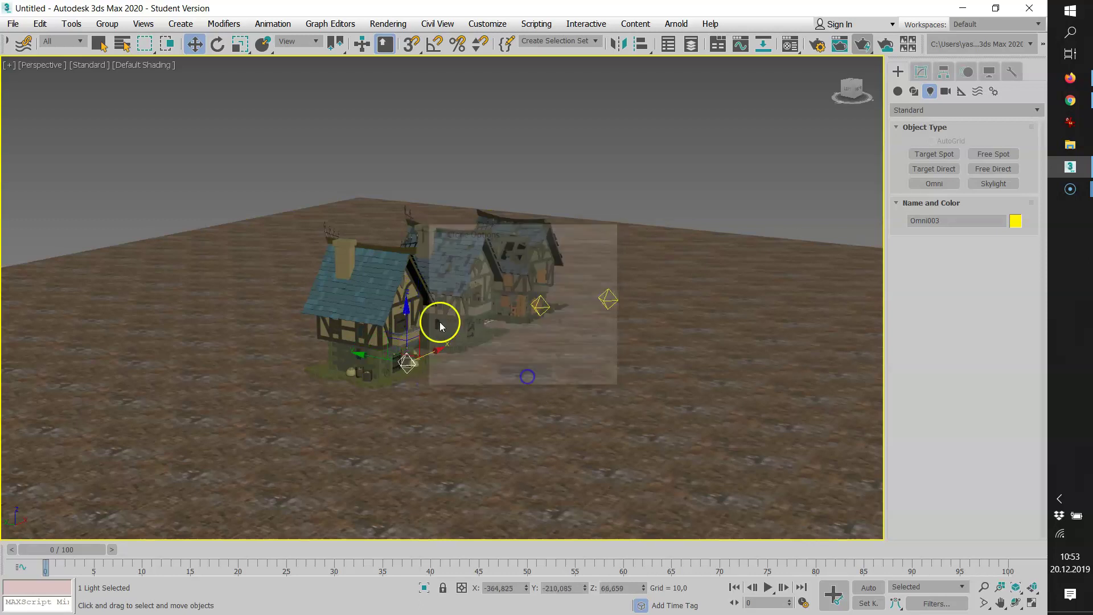
drag(407, 323, 407, 214)
click(414, 258)
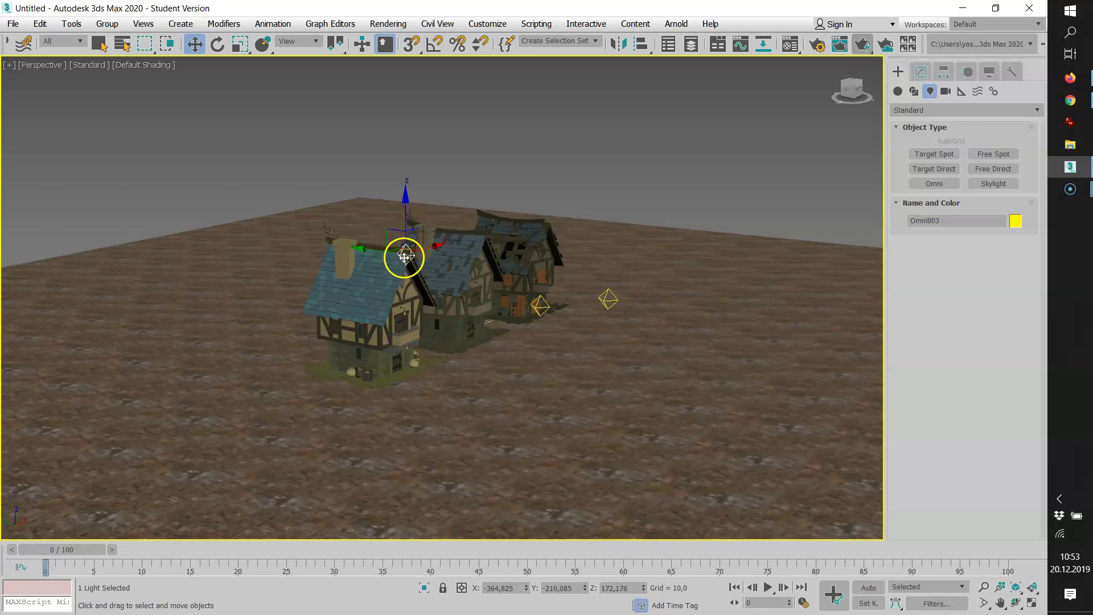
shift+drag(370, 255, 164, 227)
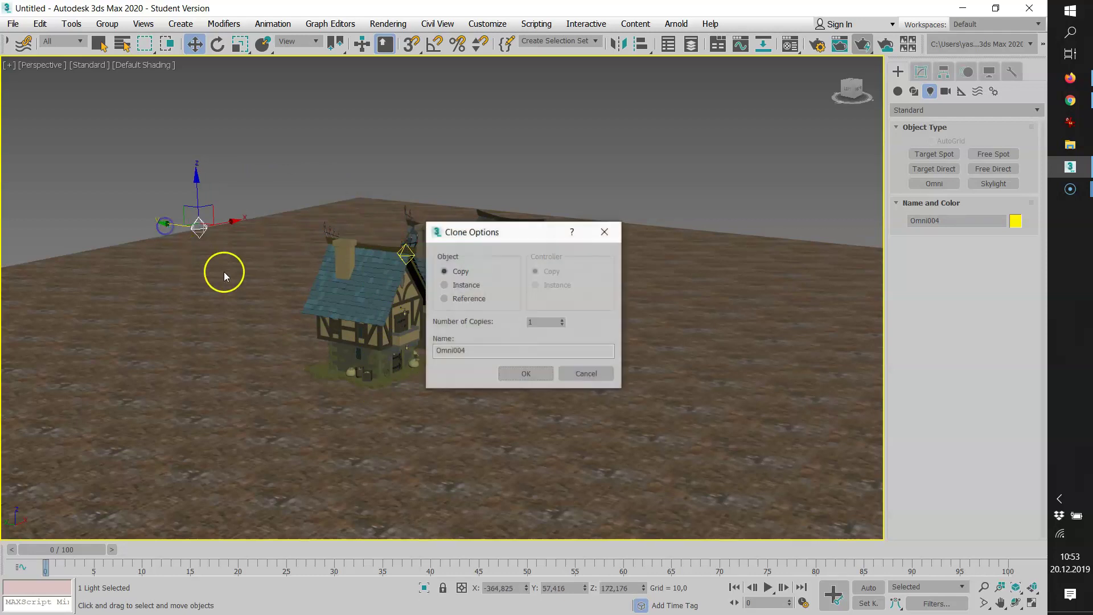
click(507, 373)
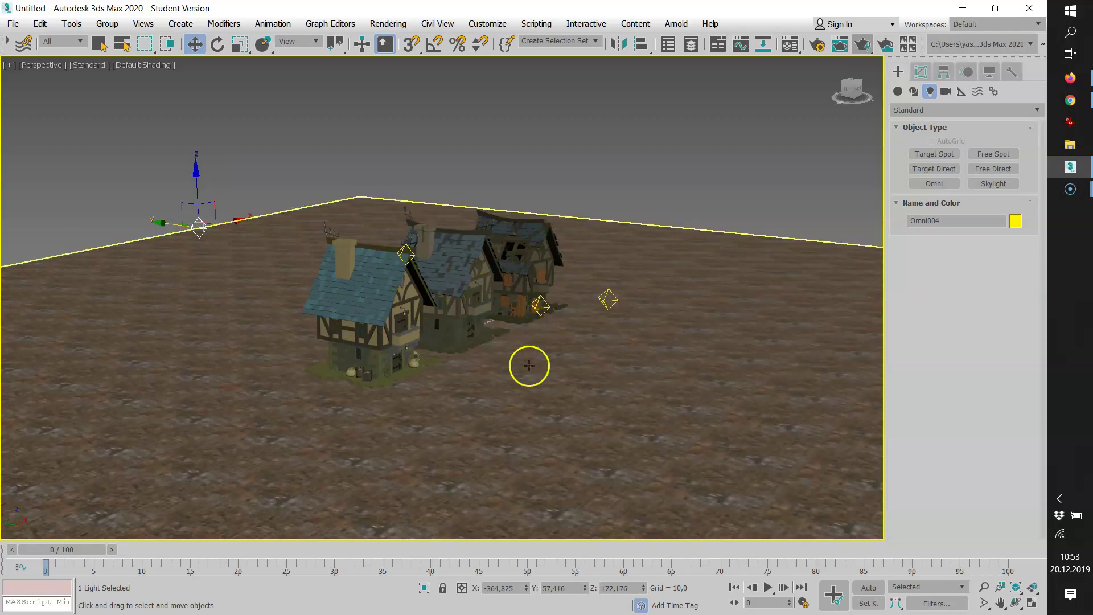
- Zoom and pan the Perspective viewport to frame all three houses
scroll(446, 437, up, 2)
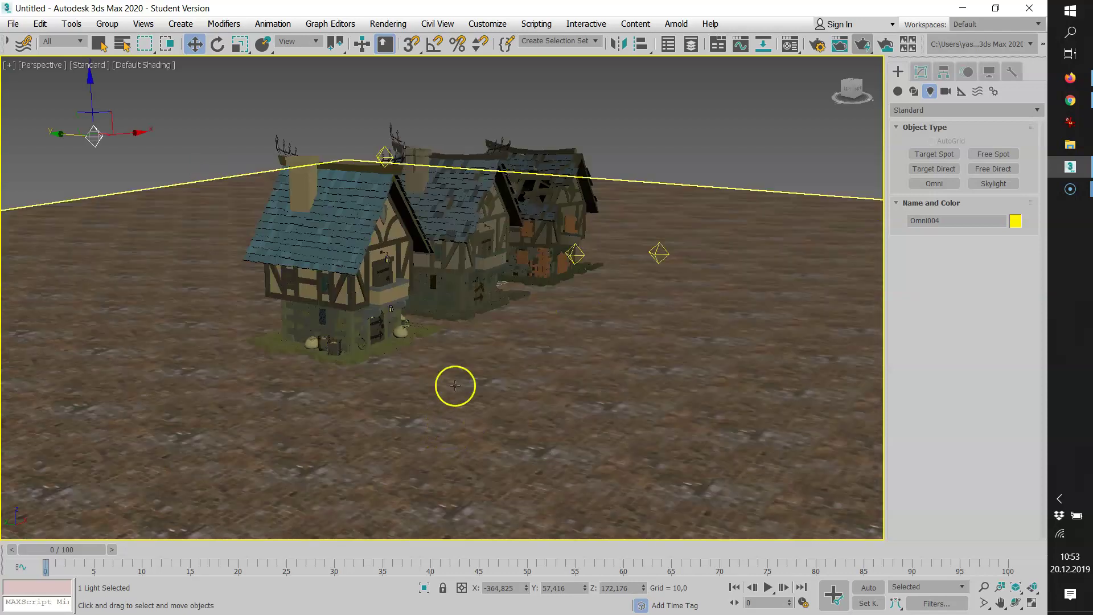
scroll(455, 384, up, 2)
click(999, 603)
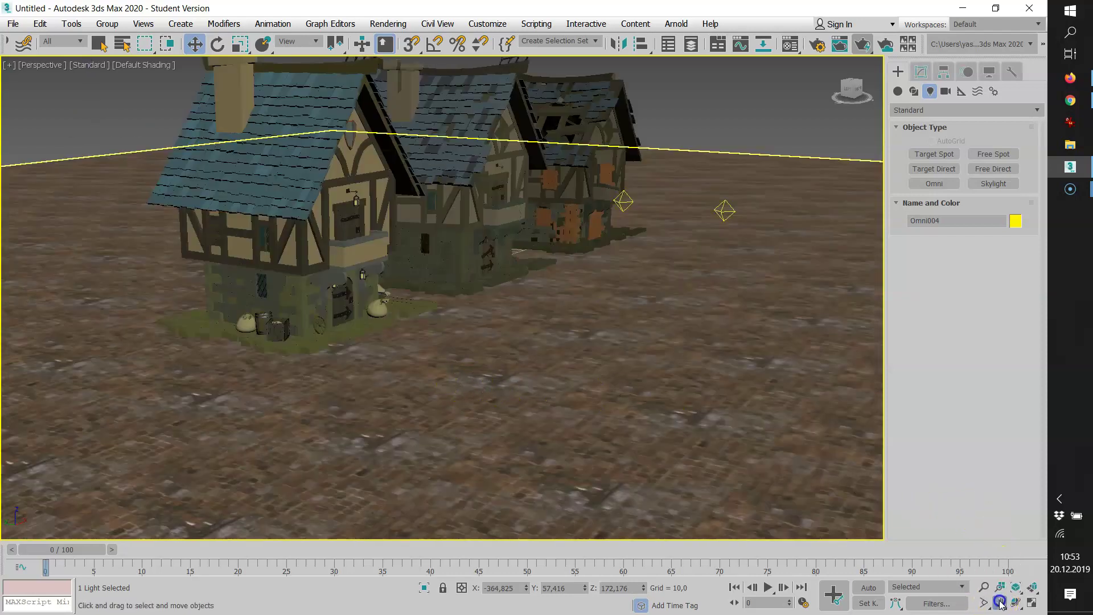
drag(576, 290, 613, 380)
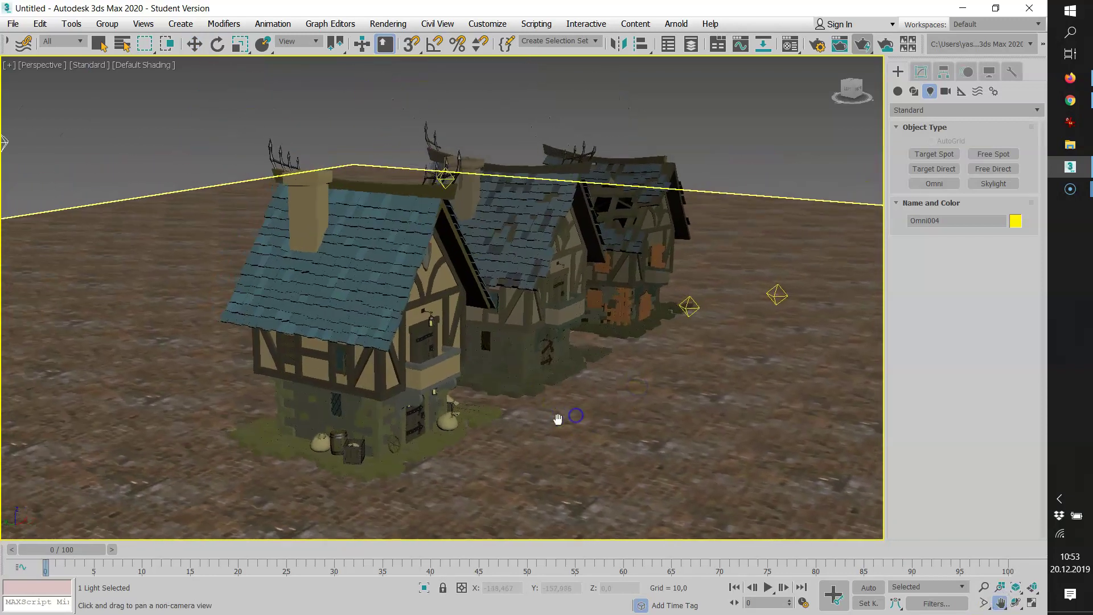
scroll(522, 398, up, 3)
scroll(584, 417, down, 3)
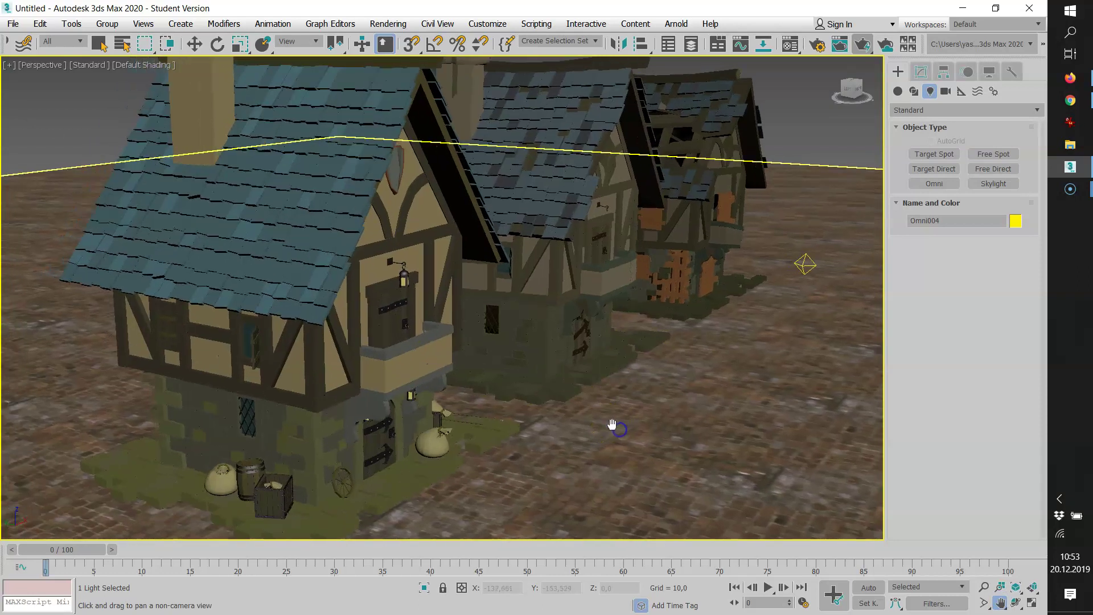
scroll(604, 417, down, 3)
mouse_move(613, 417)
mouse_down()
mouse_move(644, 438)
mouse_move(616, 395)
mouse_up()
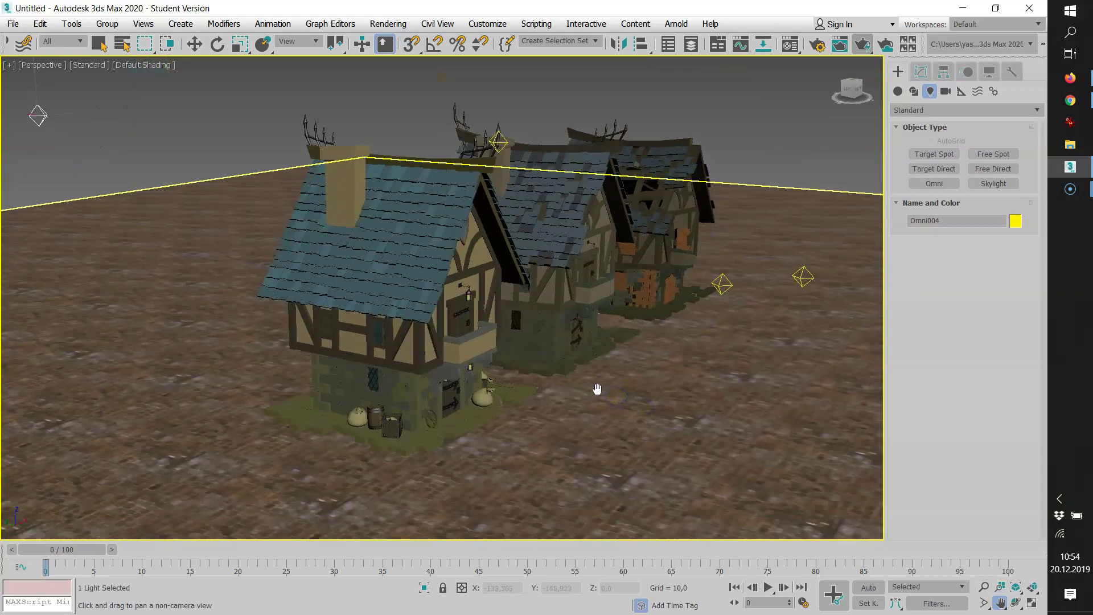
- Bring up Render Setup with Quicksilver still on the Tech rendering level
click(817, 44)
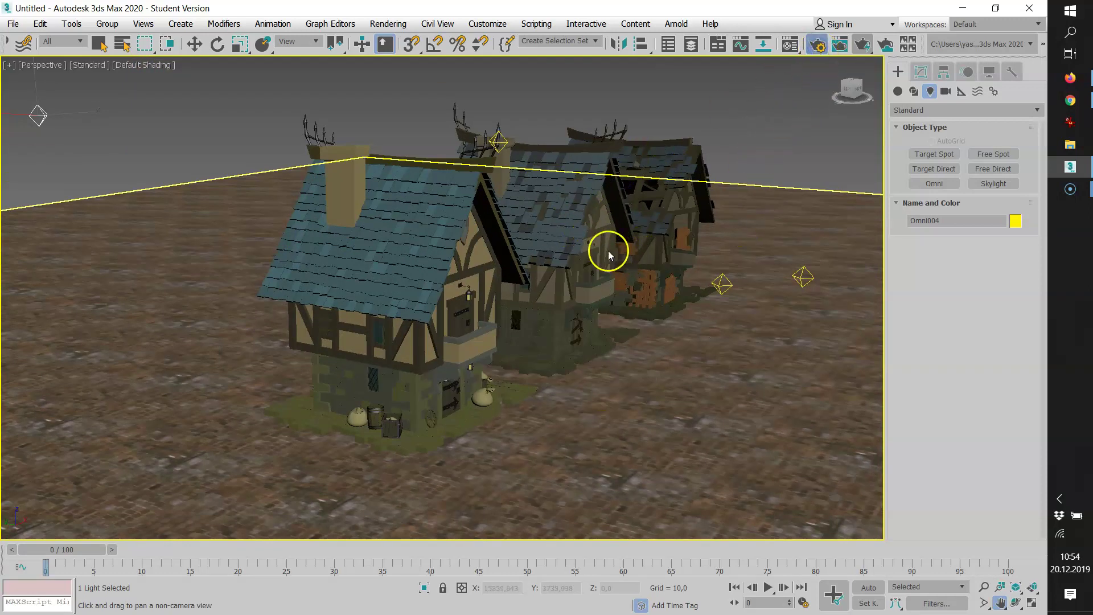
click(601, 96)
scroll(399, 319, up, 3)
scroll(407, 322, up, 3)
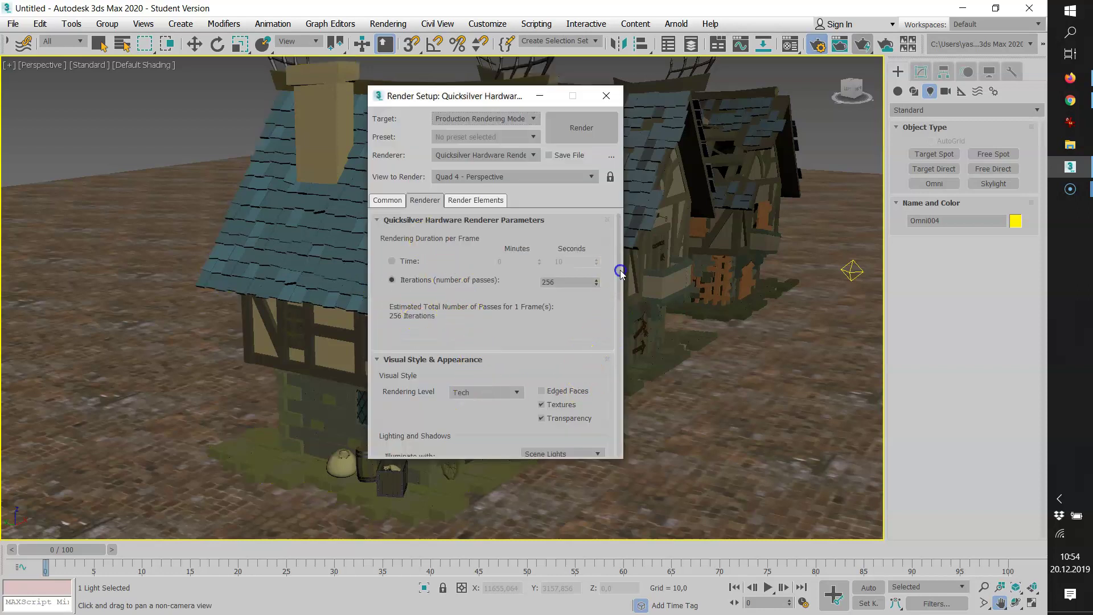
- Render the houses in Tech style with Illuminate with set to Default Lights, then close the render
drag(620, 271, 625, 318)
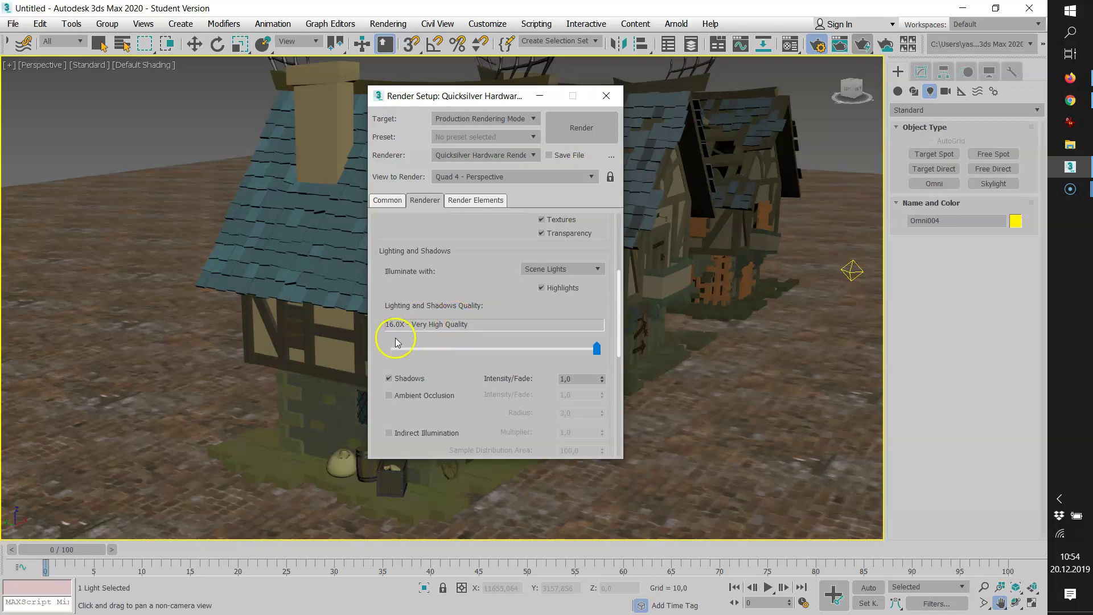
click(545, 270)
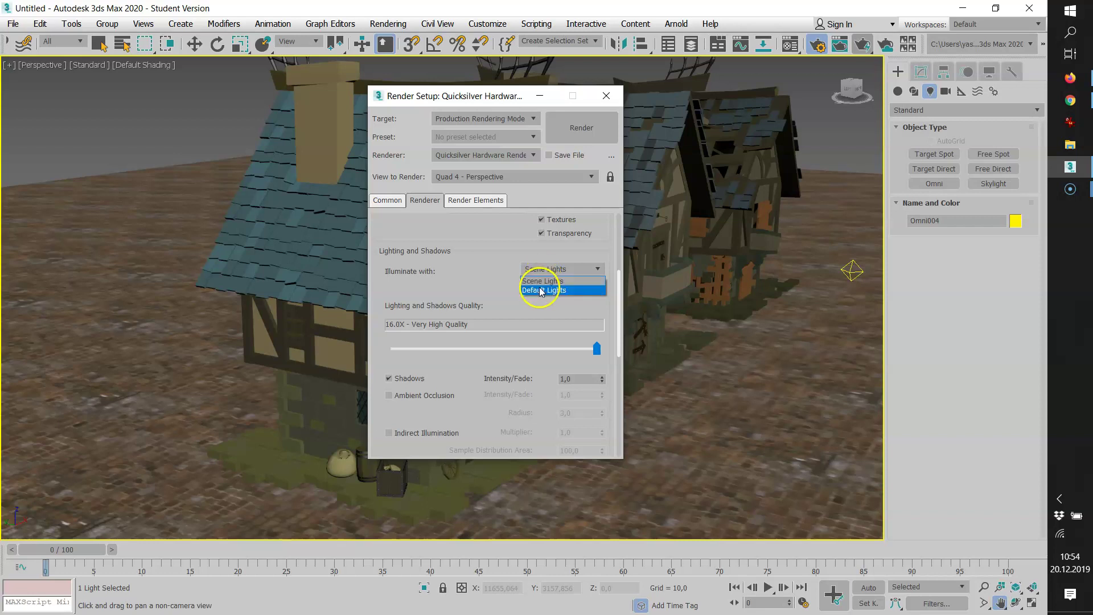
click(541, 291)
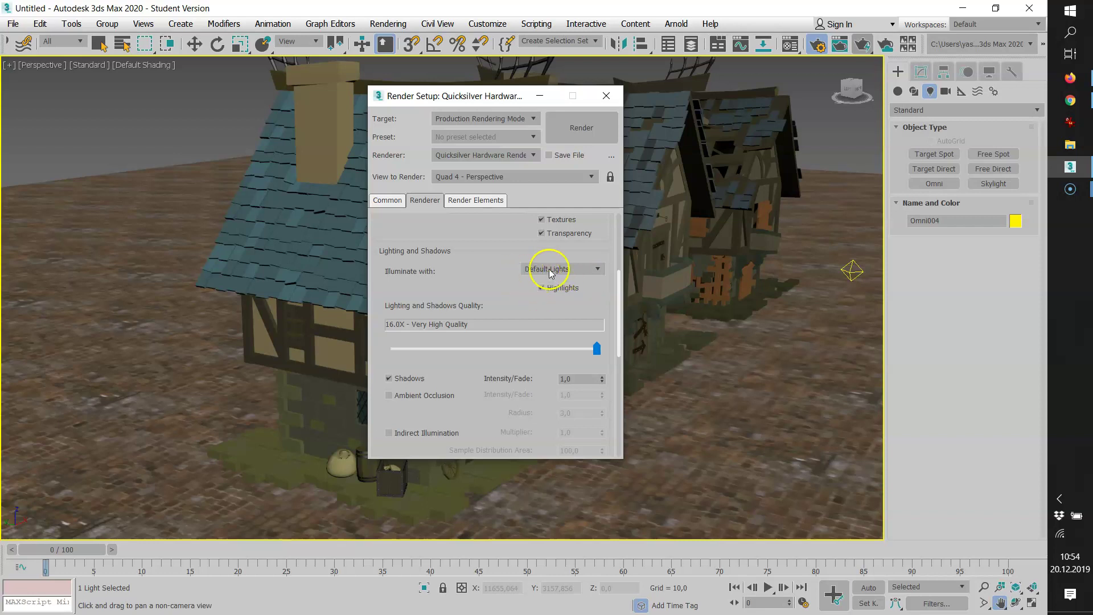
click(580, 128)
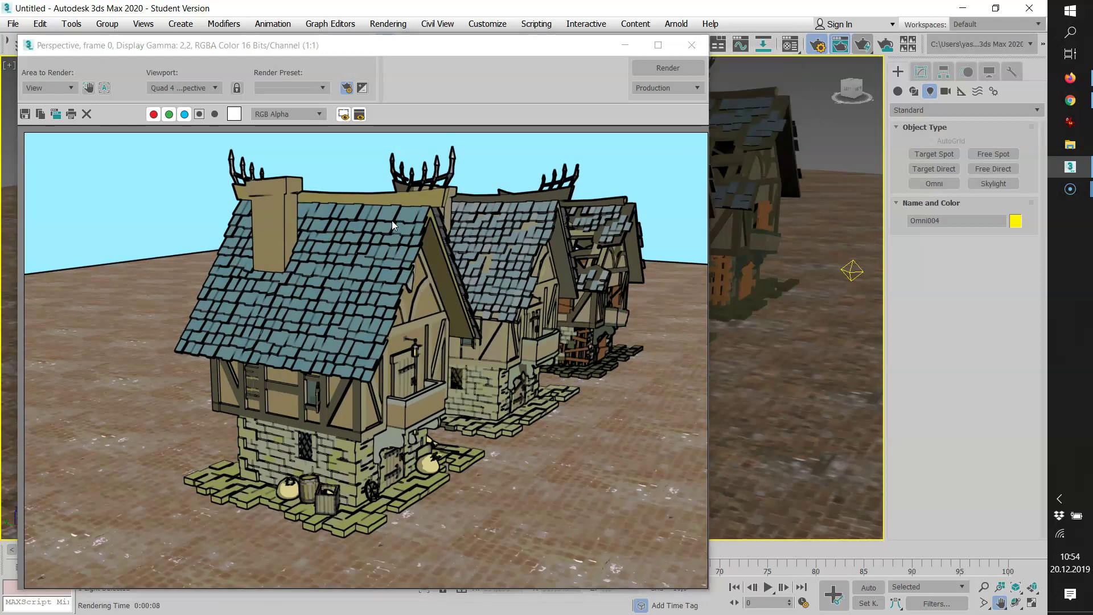
click(402, 145)
click(609, 295)
click(691, 55)
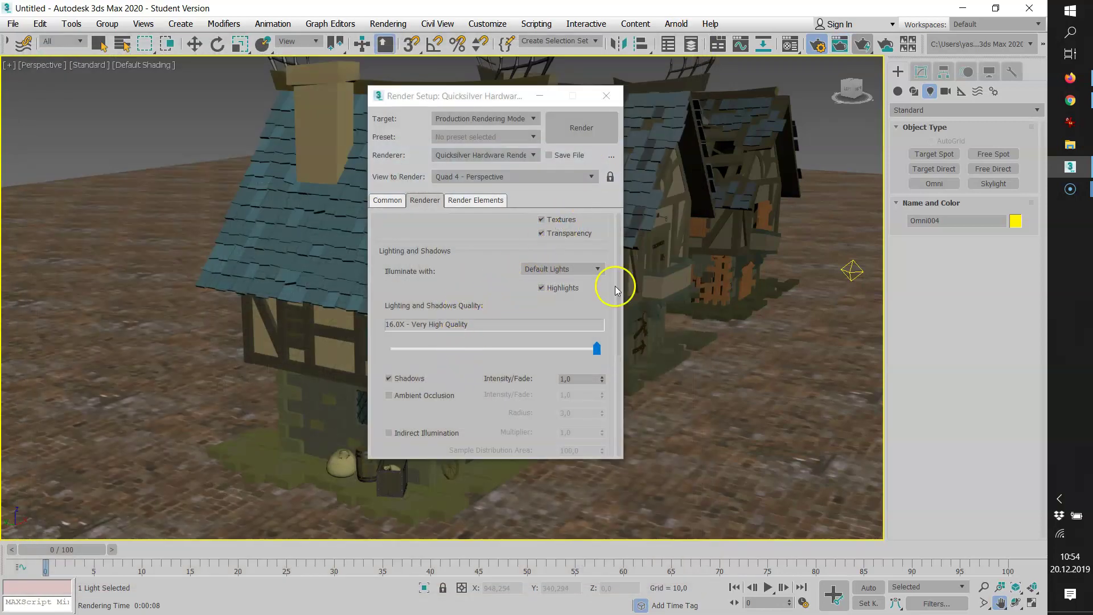
- Set Rendering Level to Color Pencil, render the houses, and close the frame window
drag(616, 289, 618, 249)
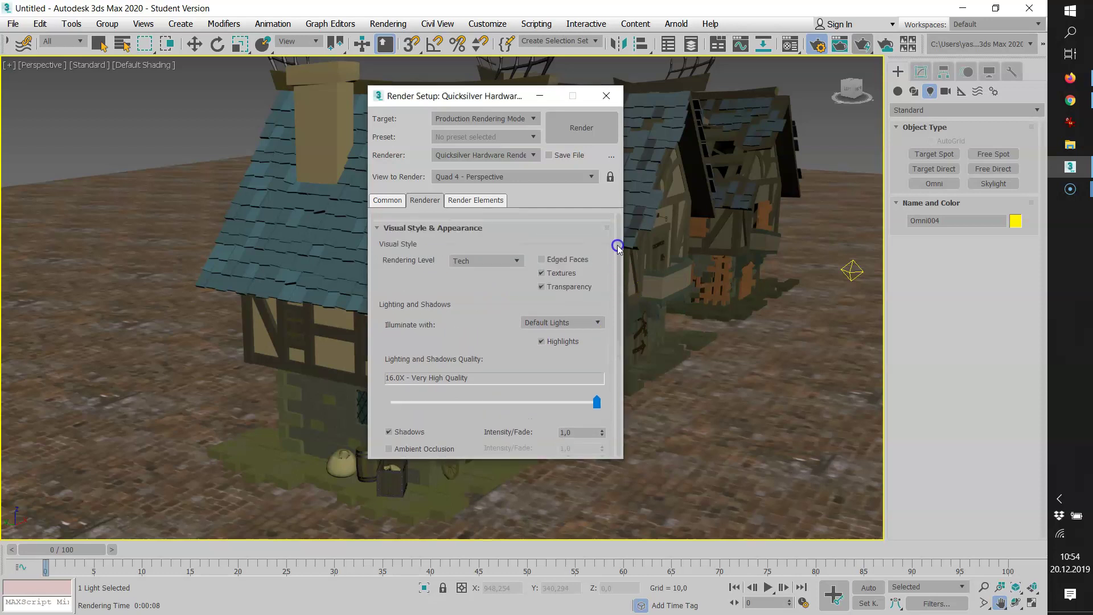
click(504, 346)
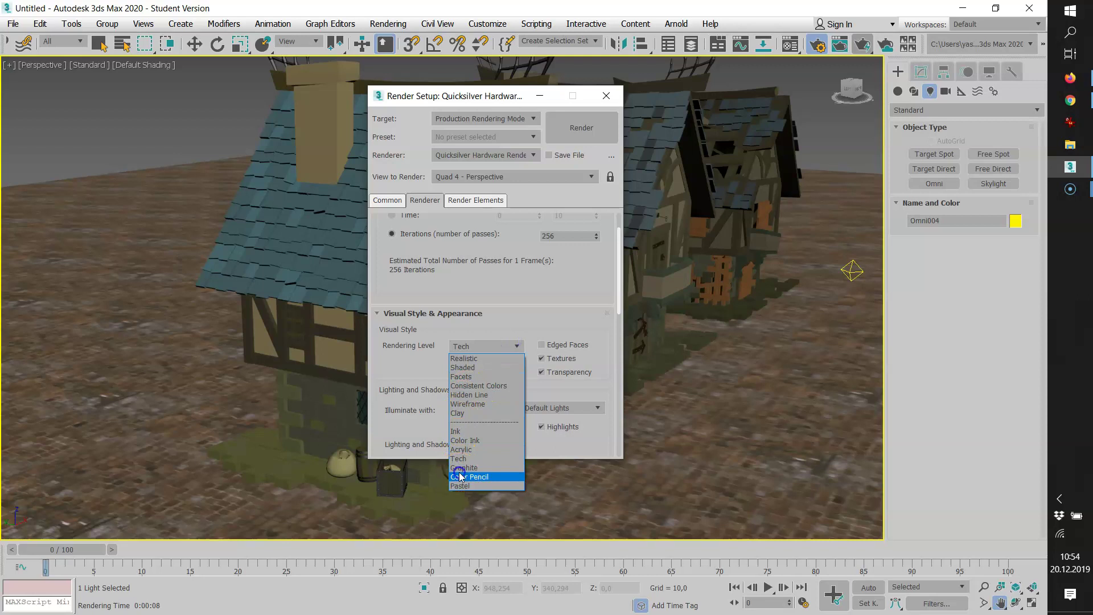
click(460, 476)
click(576, 129)
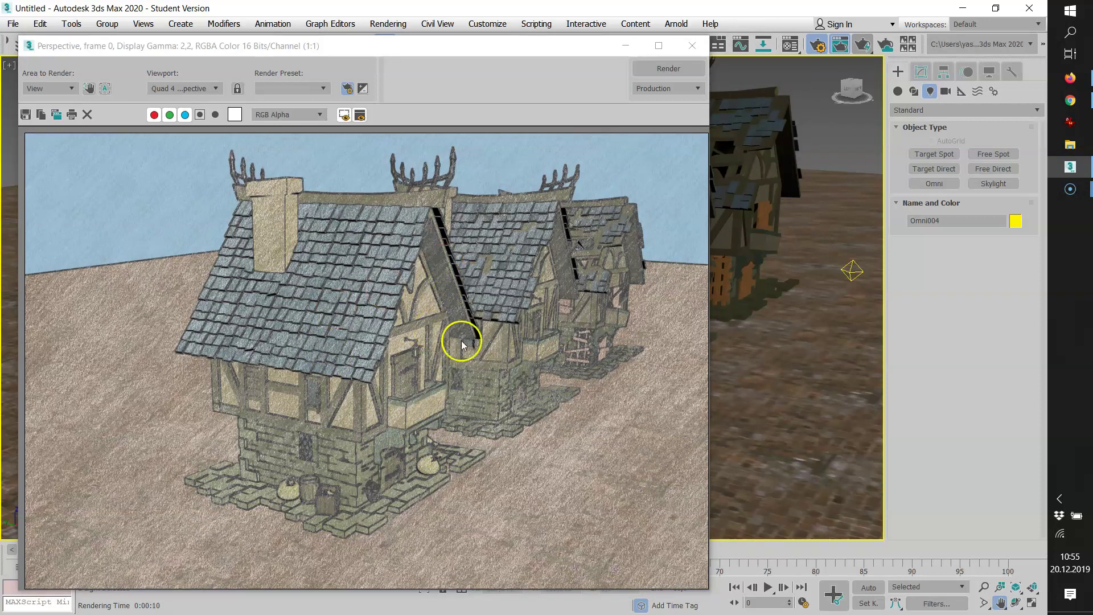
click(691, 46)
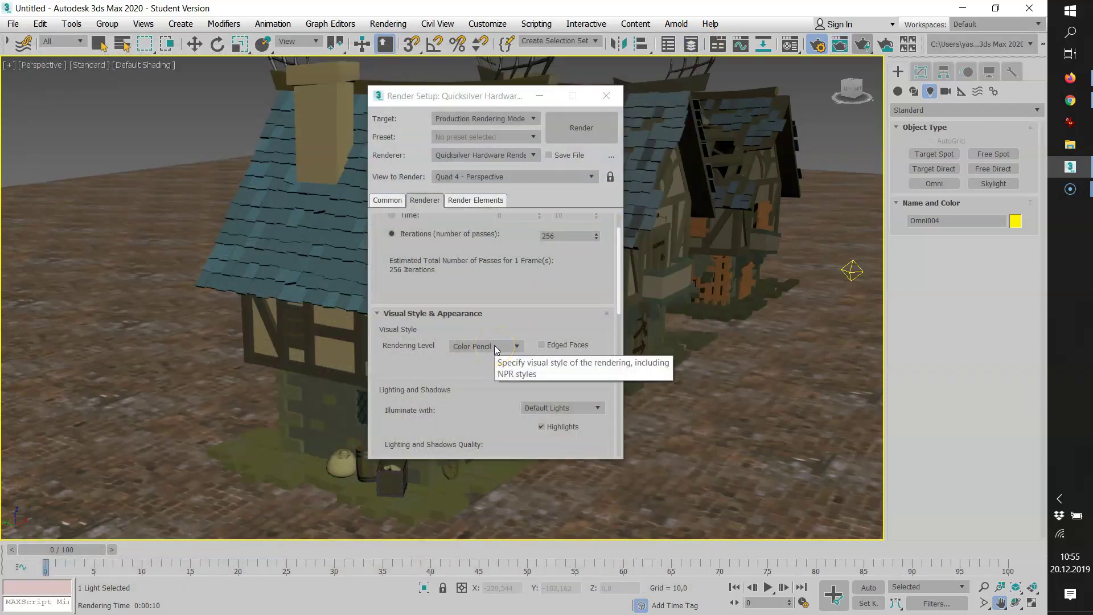
- Set Rendering Level to Acrylic and Illuminate with to Scene Lights, then render the houses
click(495, 347)
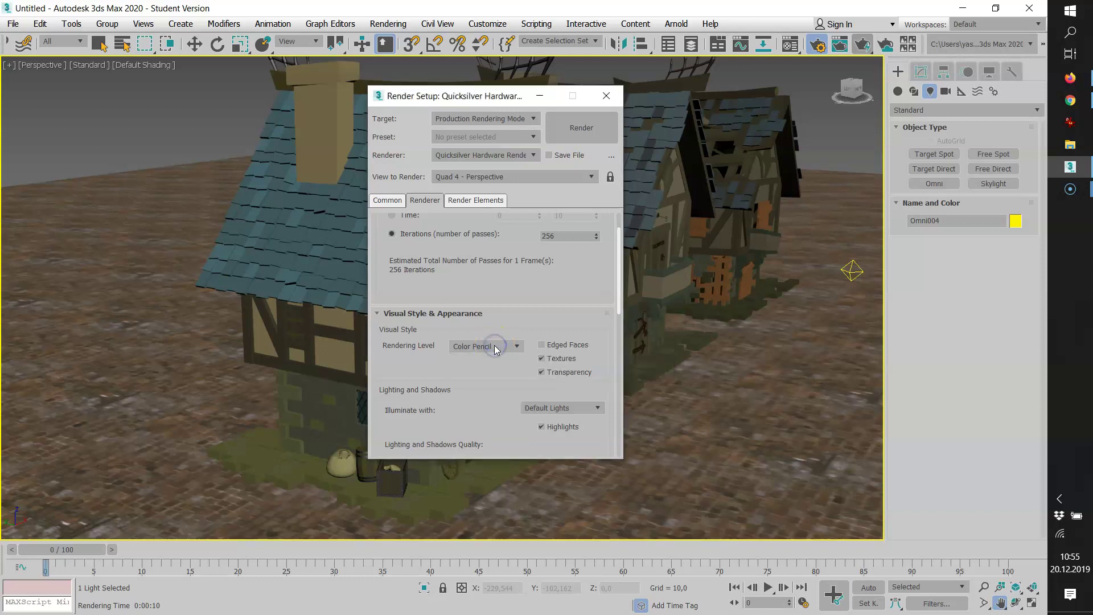
click(469, 447)
click(548, 408)
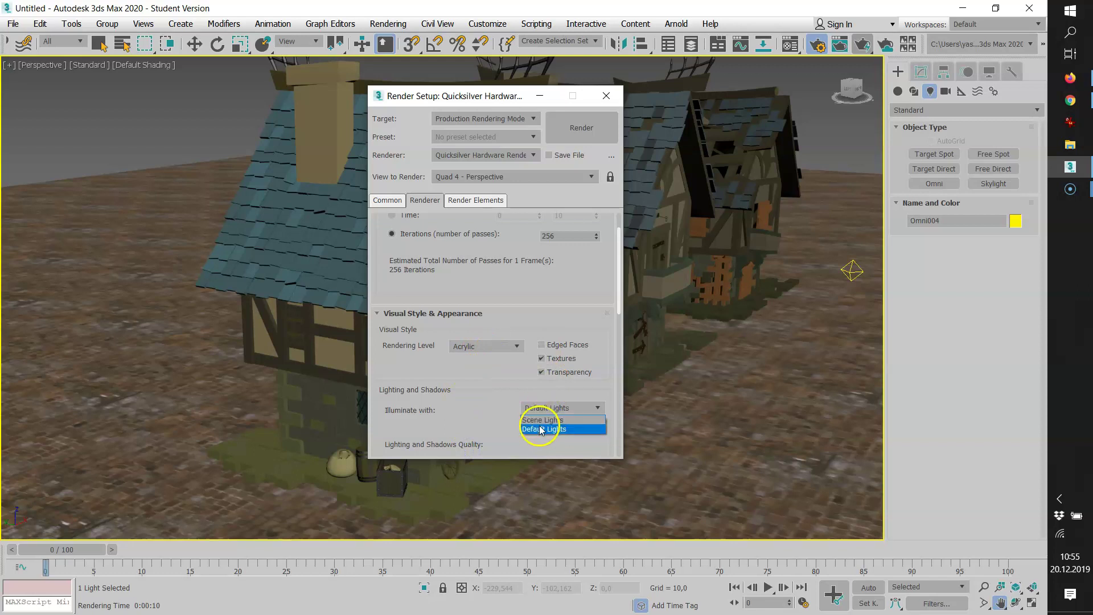
click(542, 420)
click(583, 127)
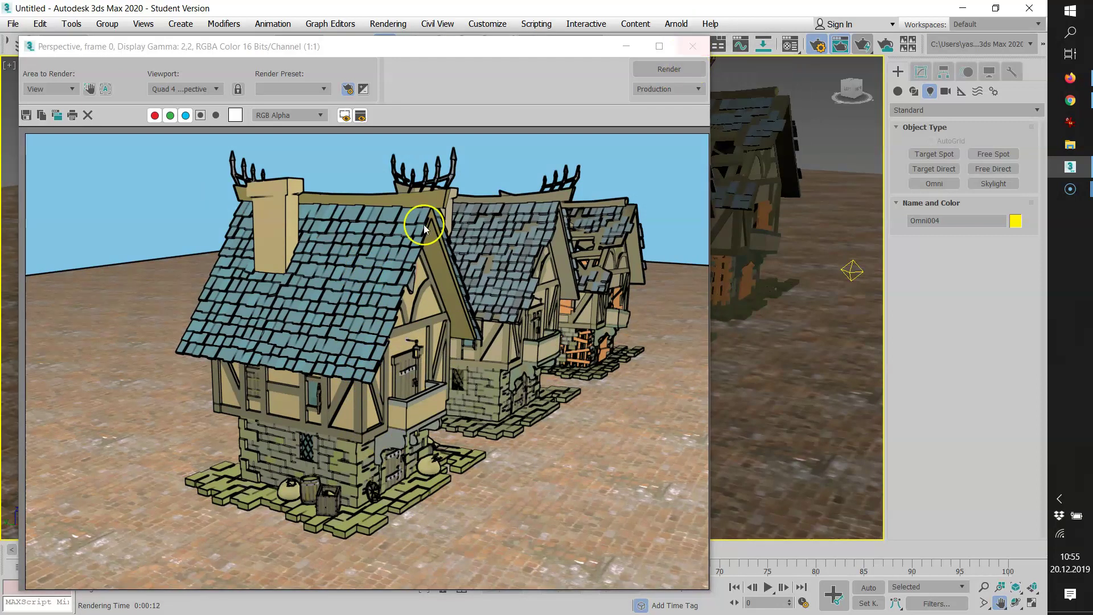
- Re-render the Acrylic houses with Illuminate with set to Default Lights, then close the render
click(692, 46)
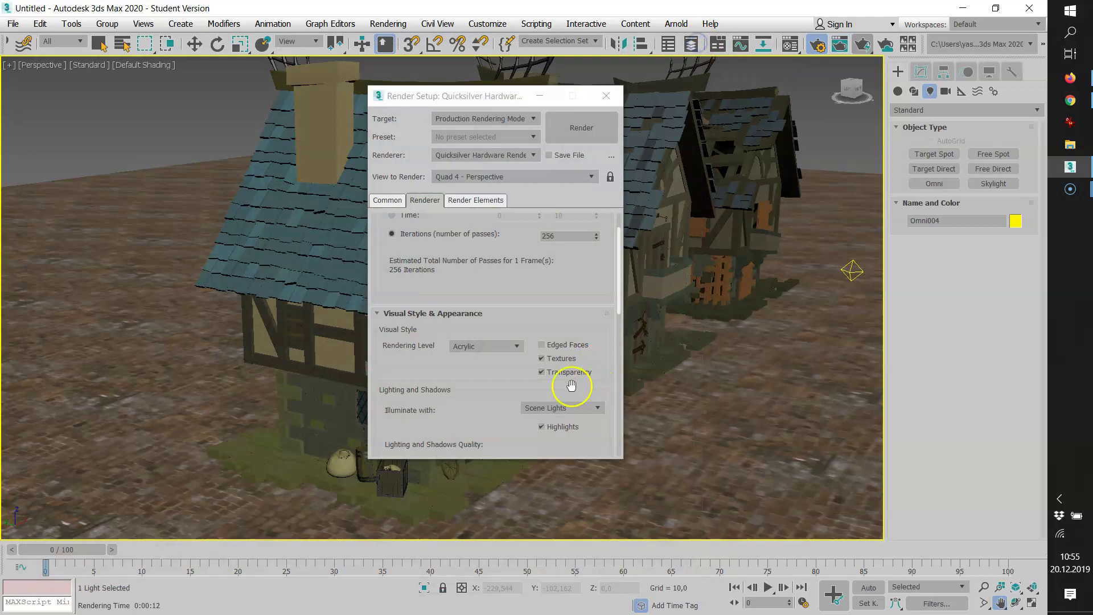
click(543, 405)
click(542, 429)
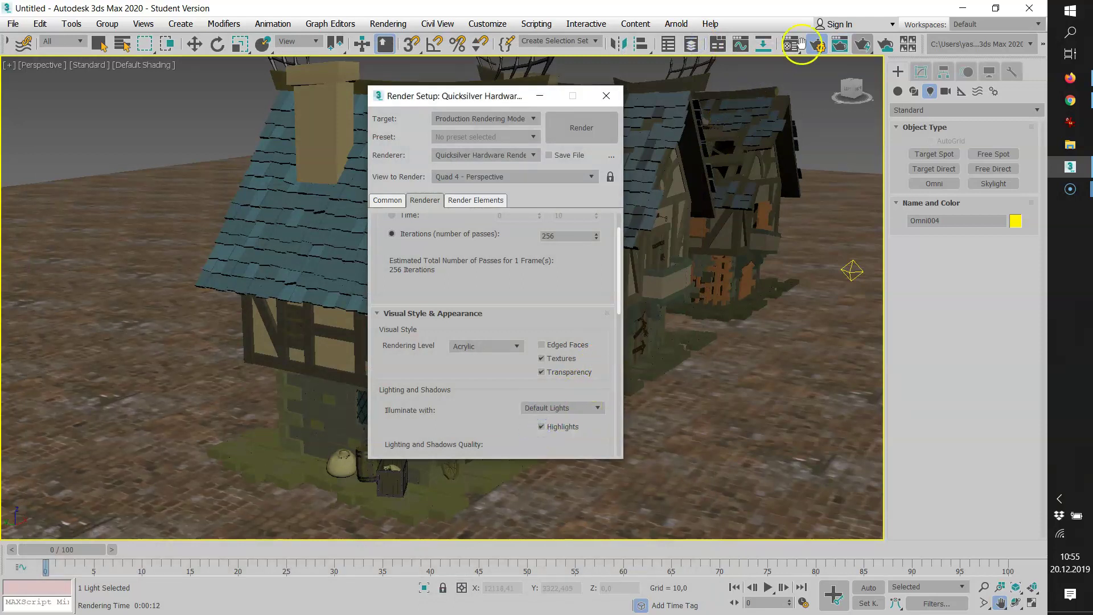
click(854, 48)
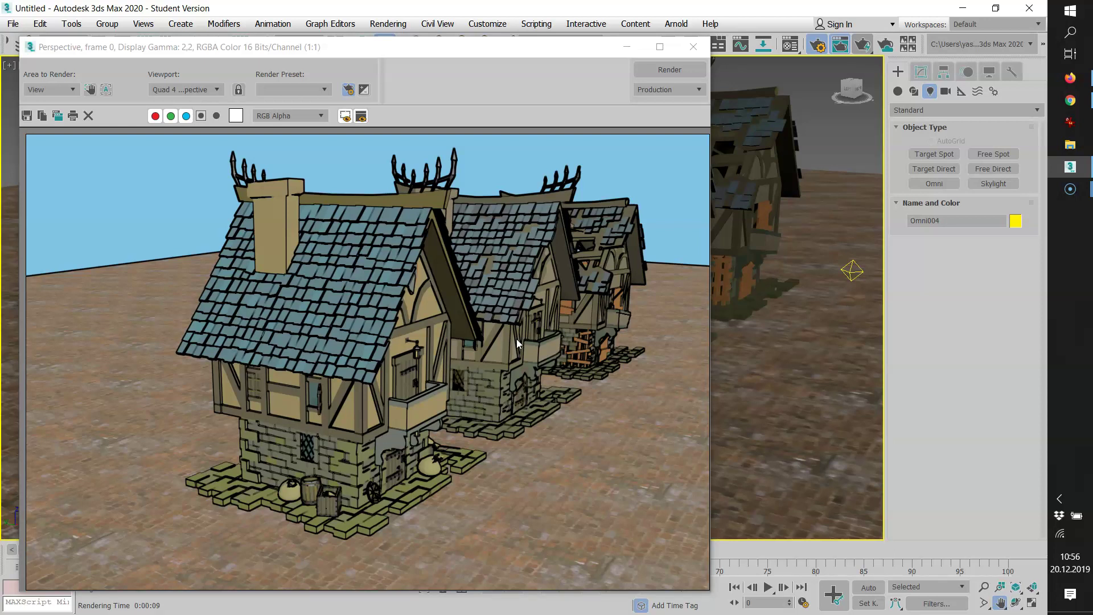
click(694, 48)
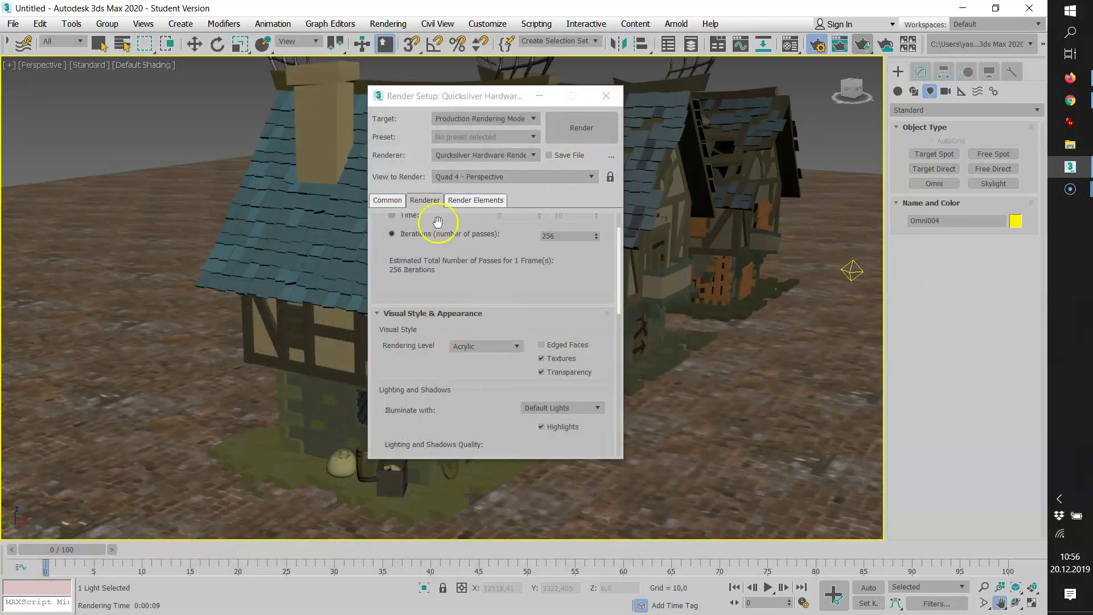
- Return Render Setup to the Common tab (single frame, 1200 x 800) and close it
click(387, 200)
click(606, 96)
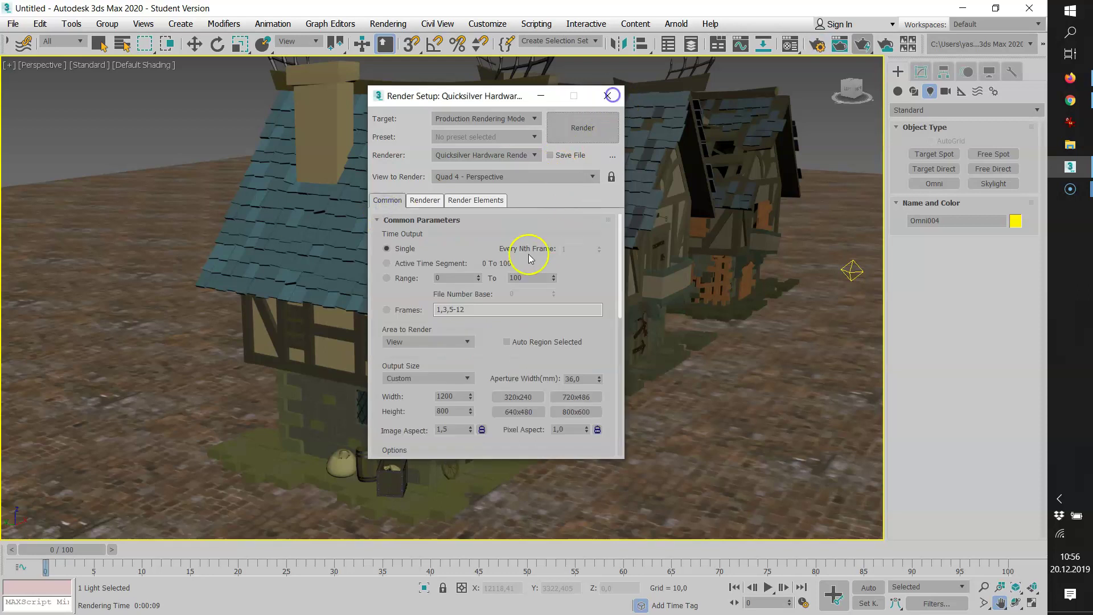